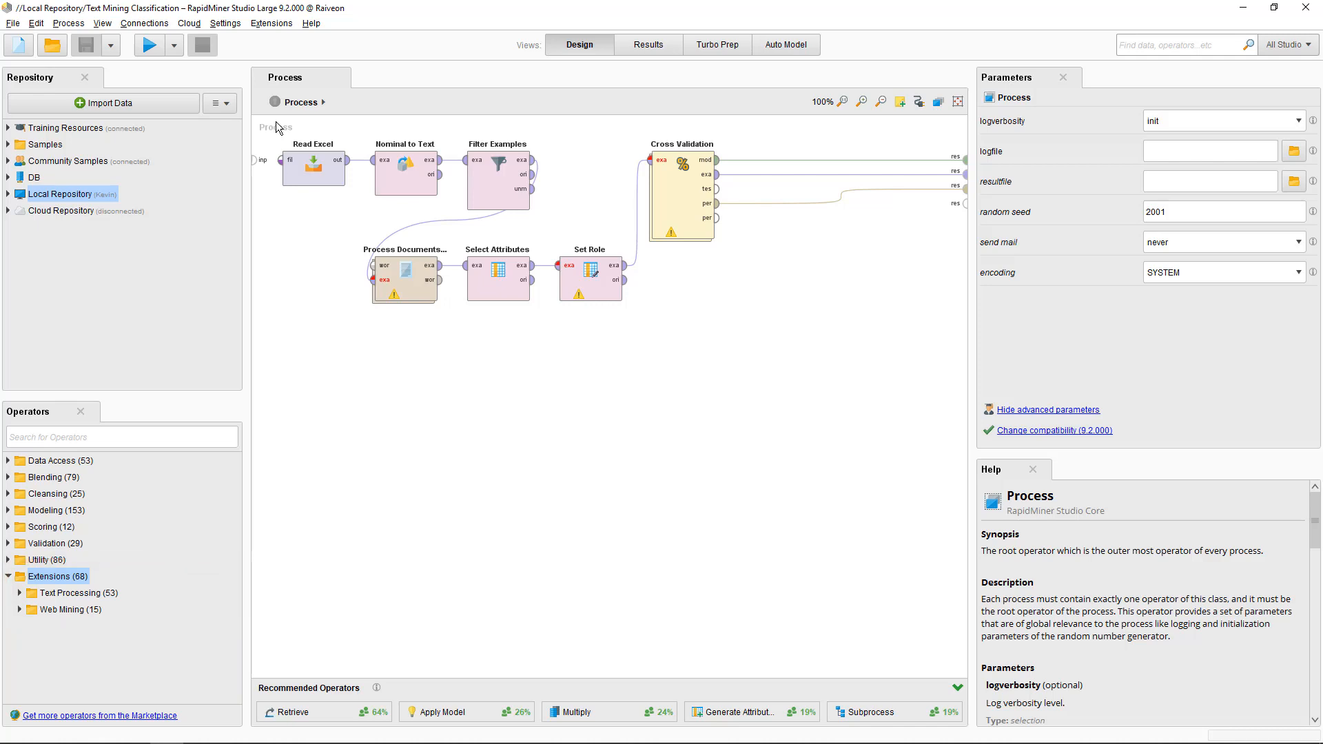
# - Glance at the Extensions menu, then show Nominal to Text converting the single attribute JobText
pyautogui.click(273, 24)
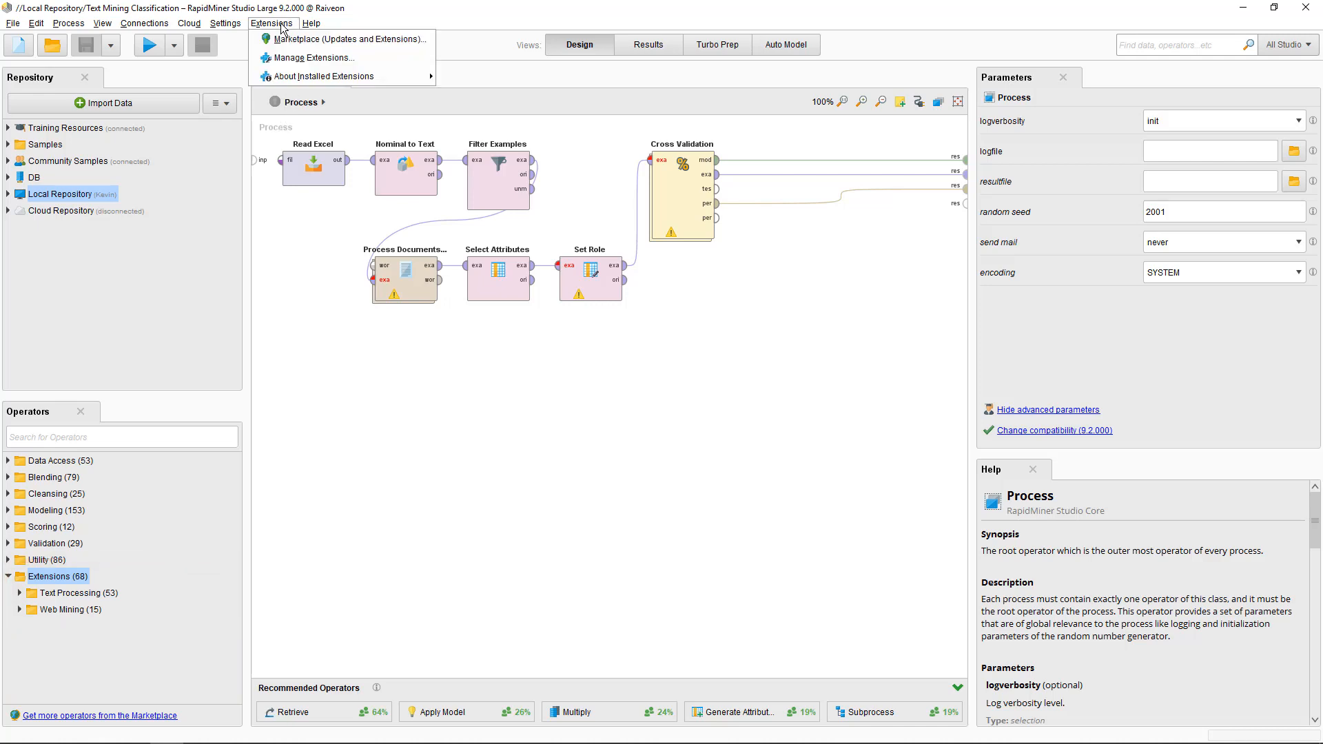
pyautogui.click(281, 26)
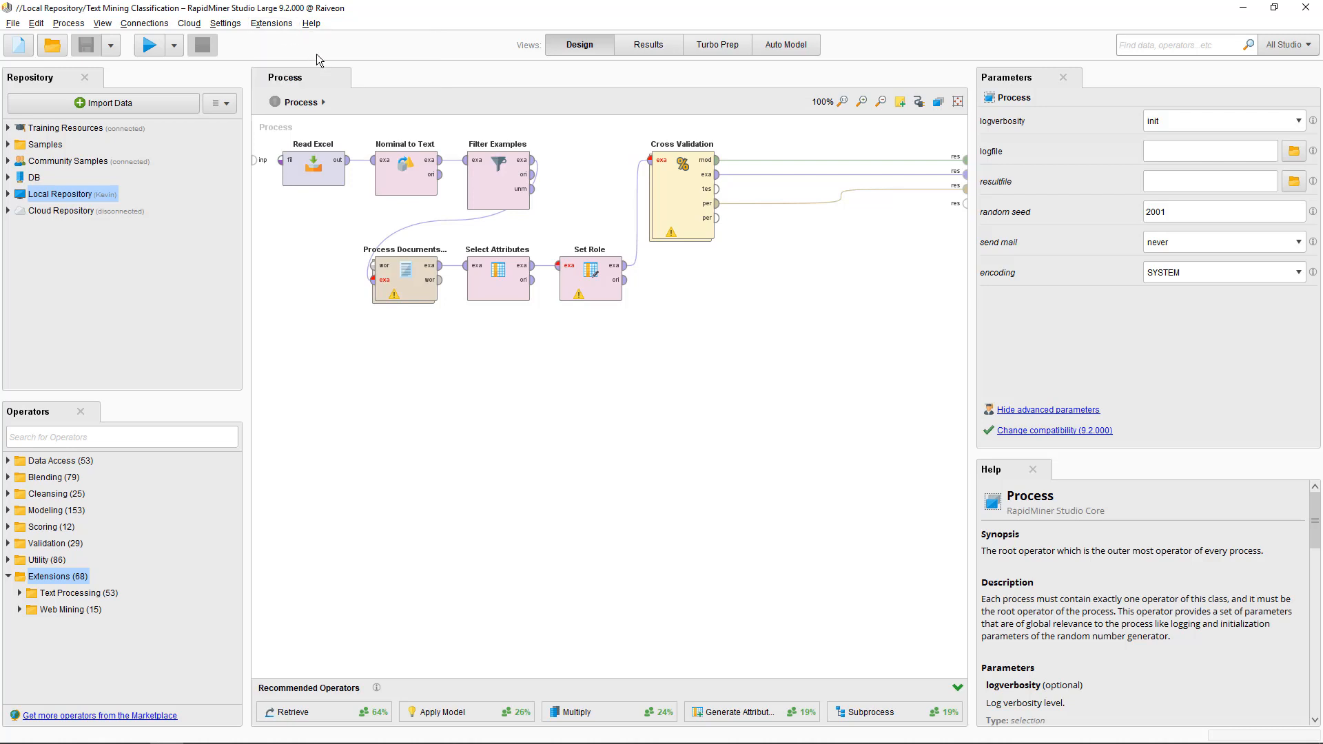
pyautogui.click(396, 180)
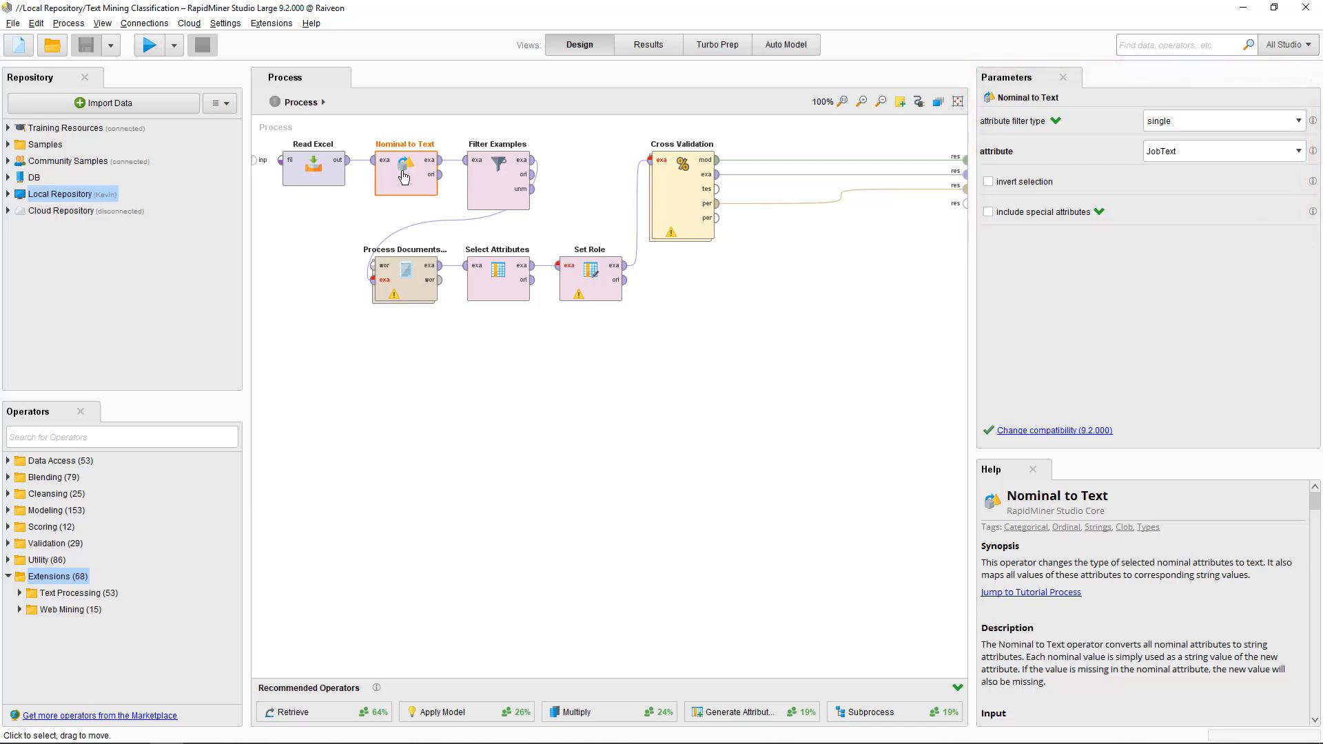
# - Review the five Category filter conditions of Filter Examples without changing them
pyautogui.click(491, 183)
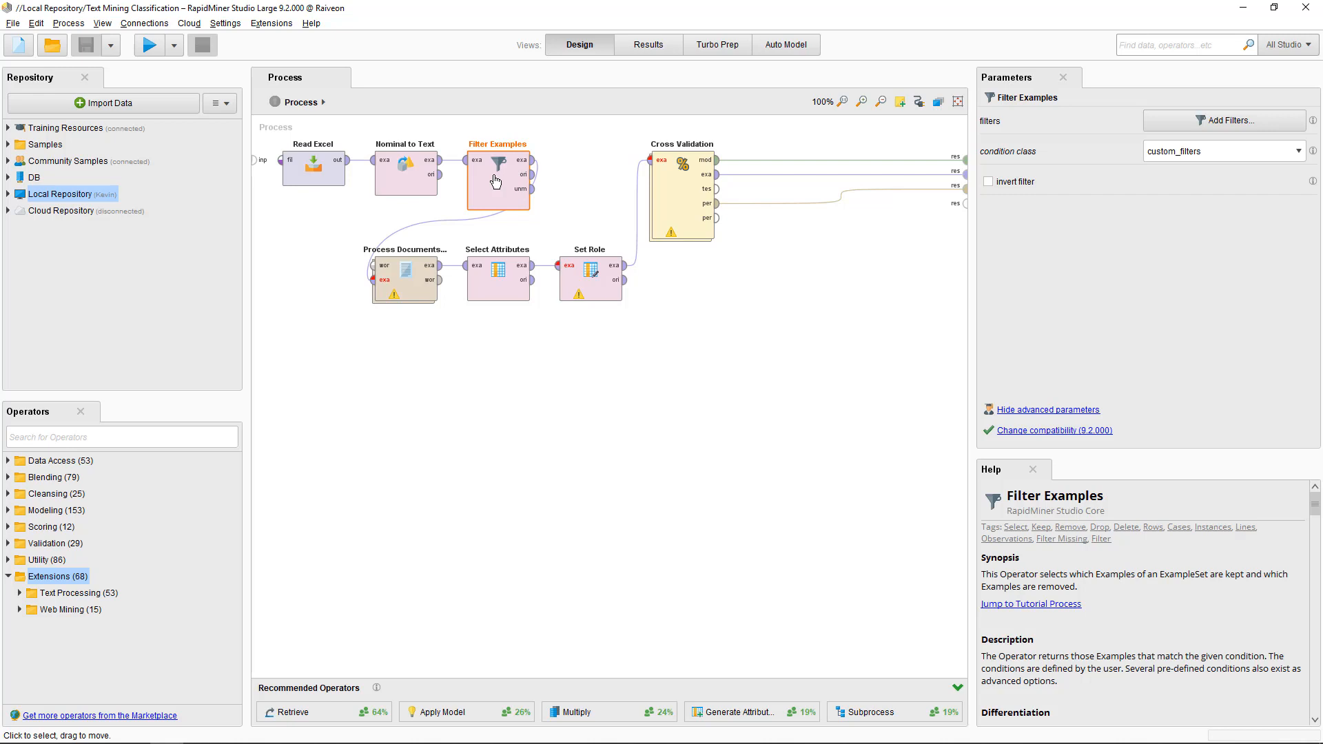
pyautogui.click(1195, 120)
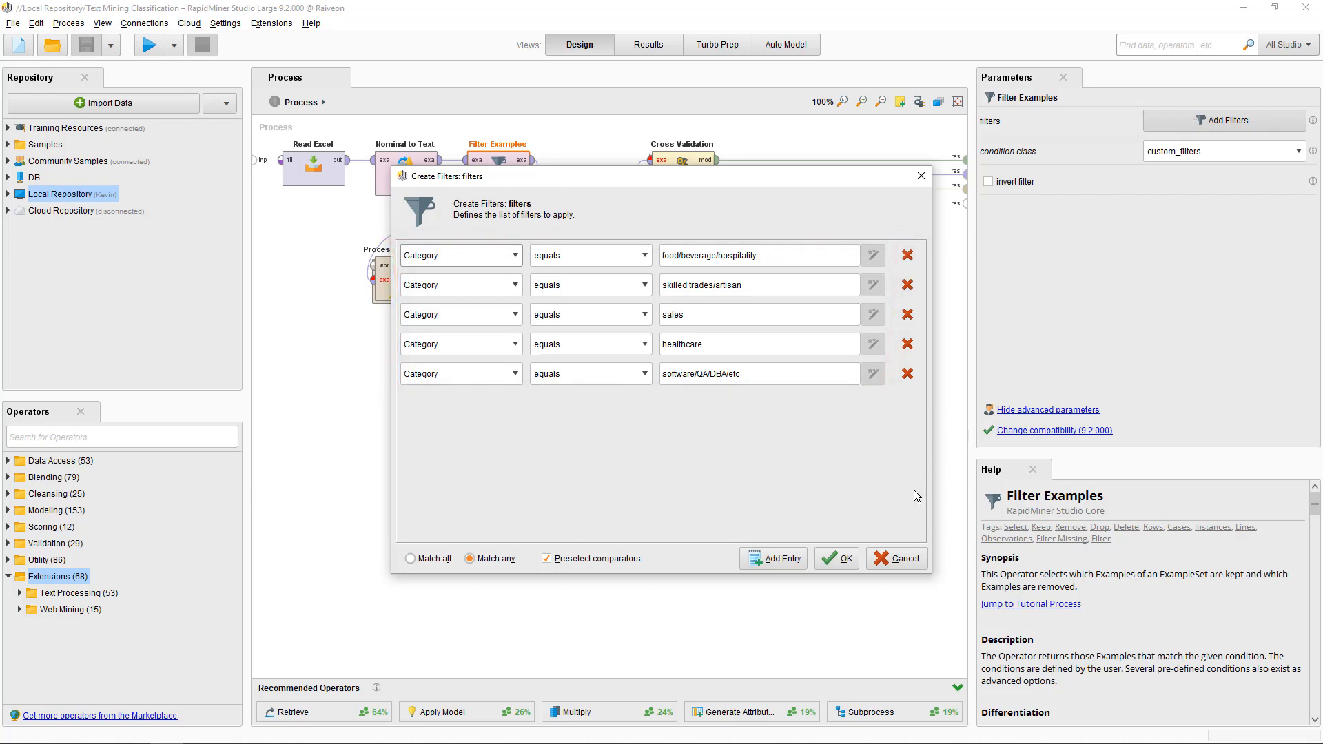
pyautogui.click(870, 564)
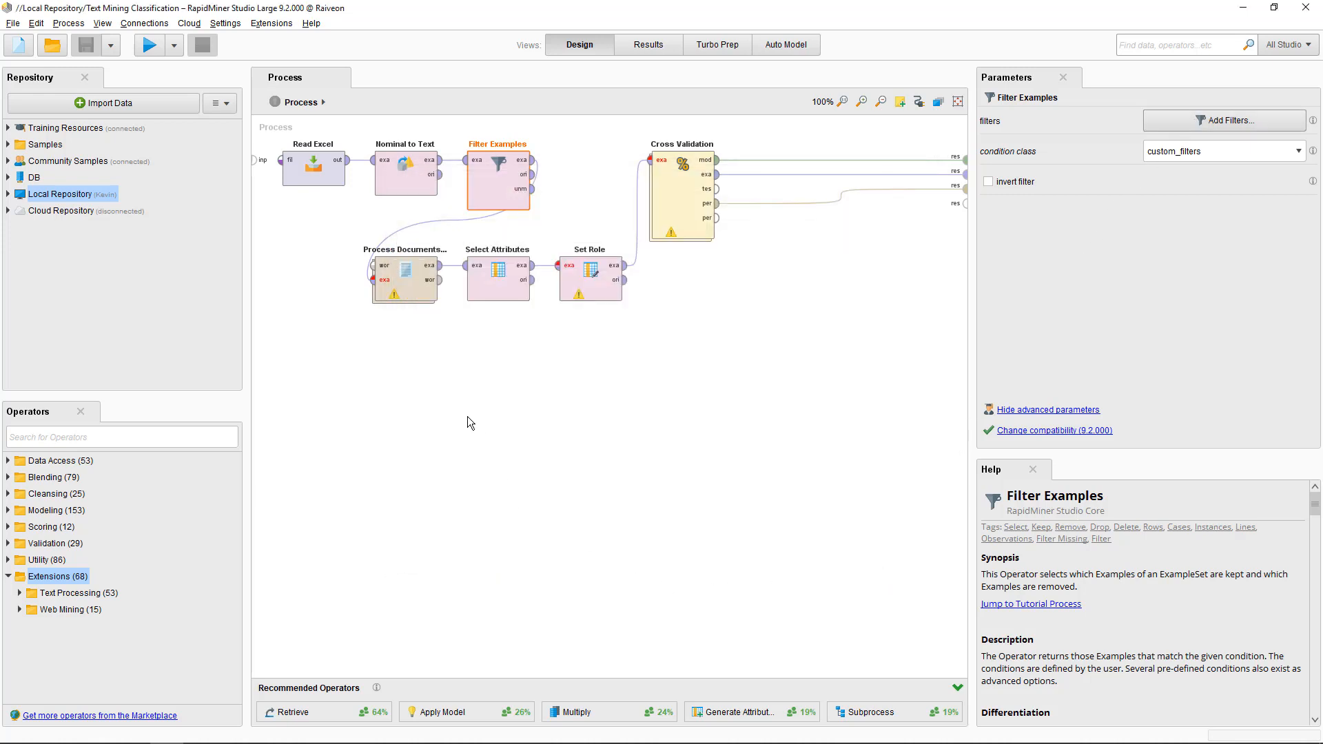
# - Enter Process Documents from Data and review the Extract Content and lower-case Transform Cases settings
pyautogui.doubleClick(422, 294)
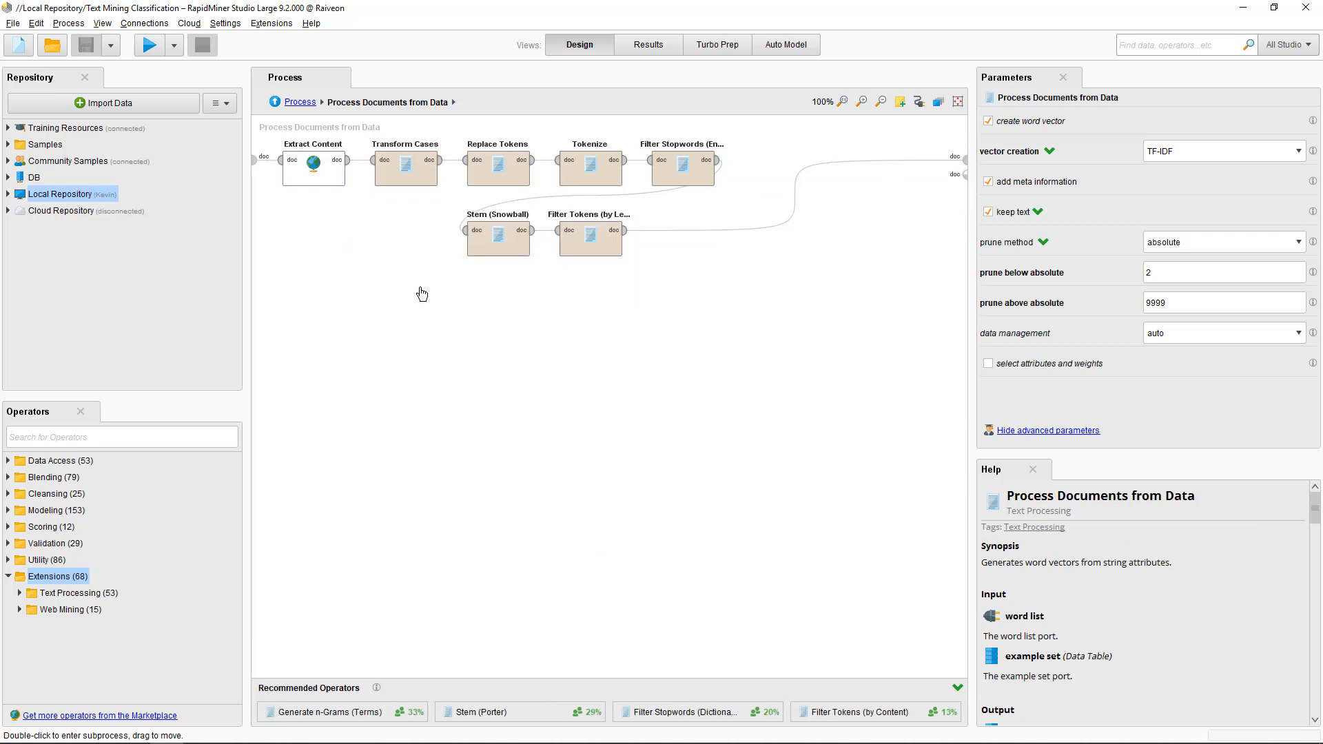
pyautogui.click(322, 181)
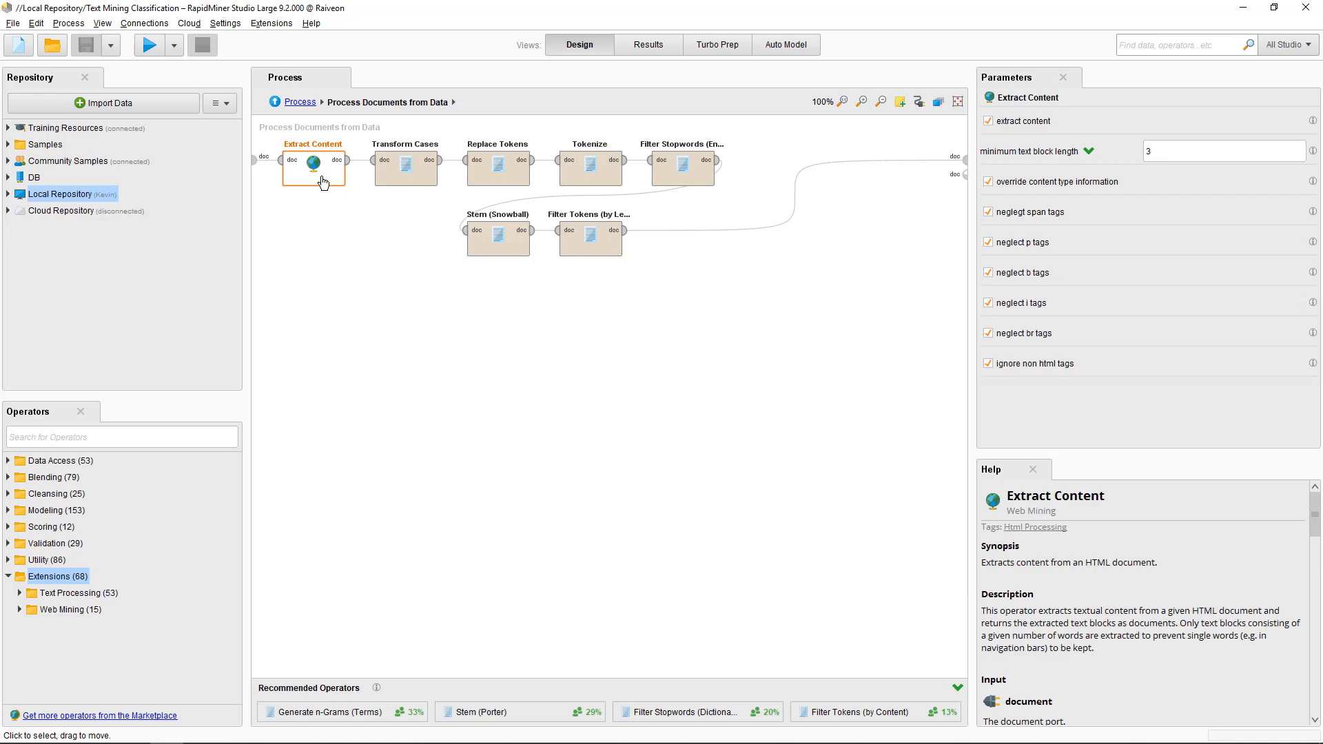
pyautogui.click(393, 184)
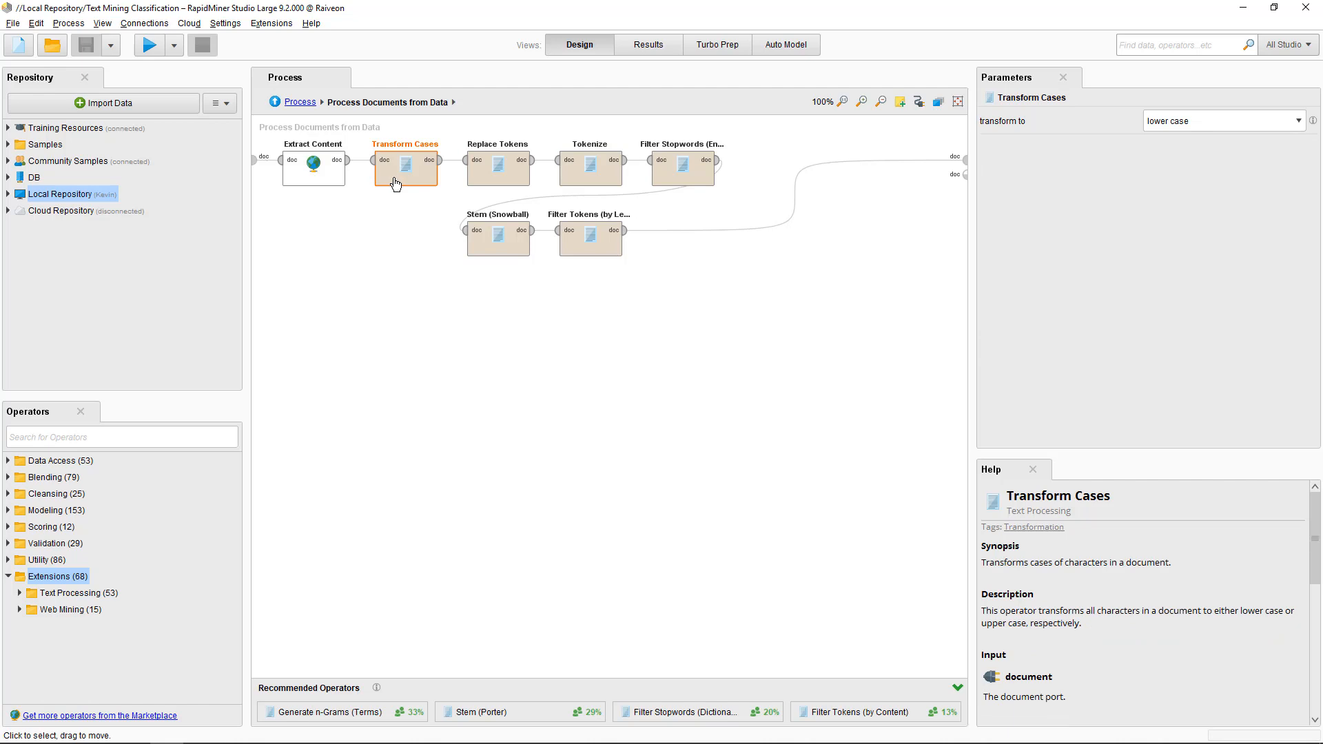
# - Review the unchanged e-mail/i'm Replace Tokens list, then Tokenize in non letters mode
pyautogui.click(497, 173)
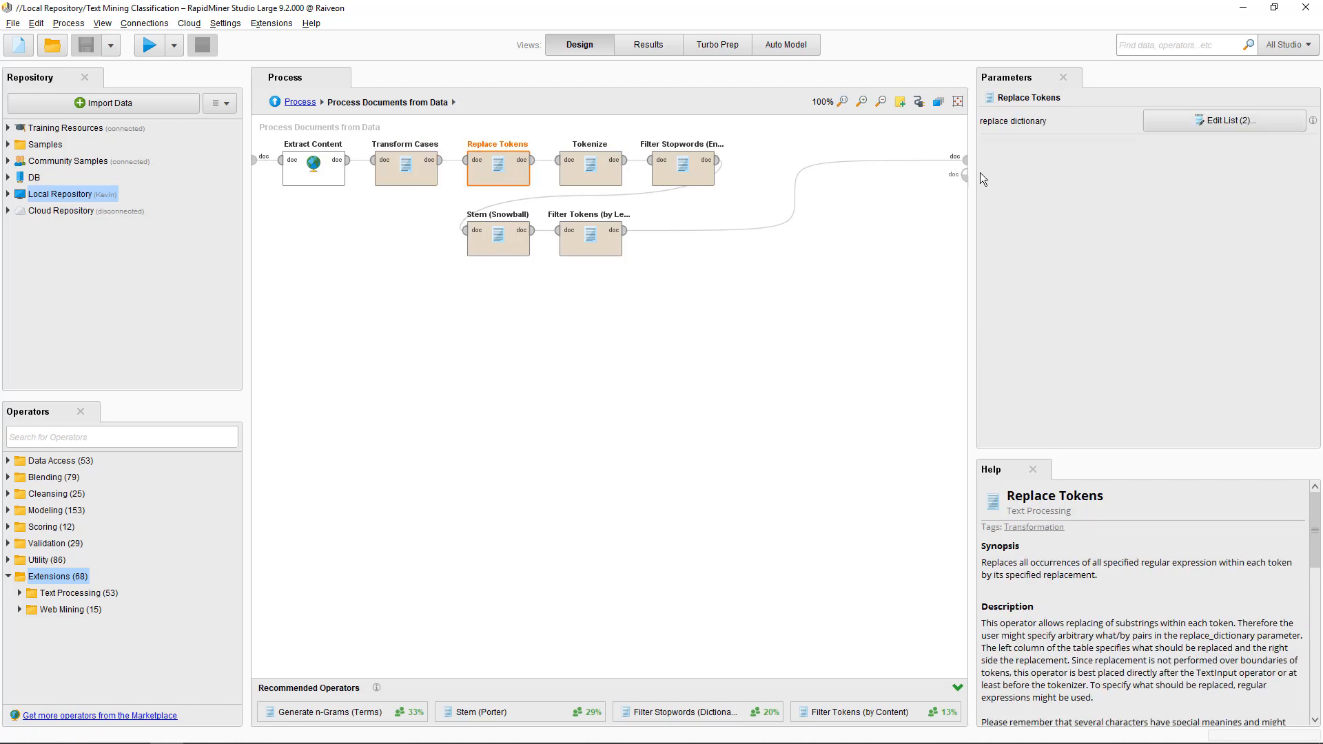
pyautogui.click(1177, 119)
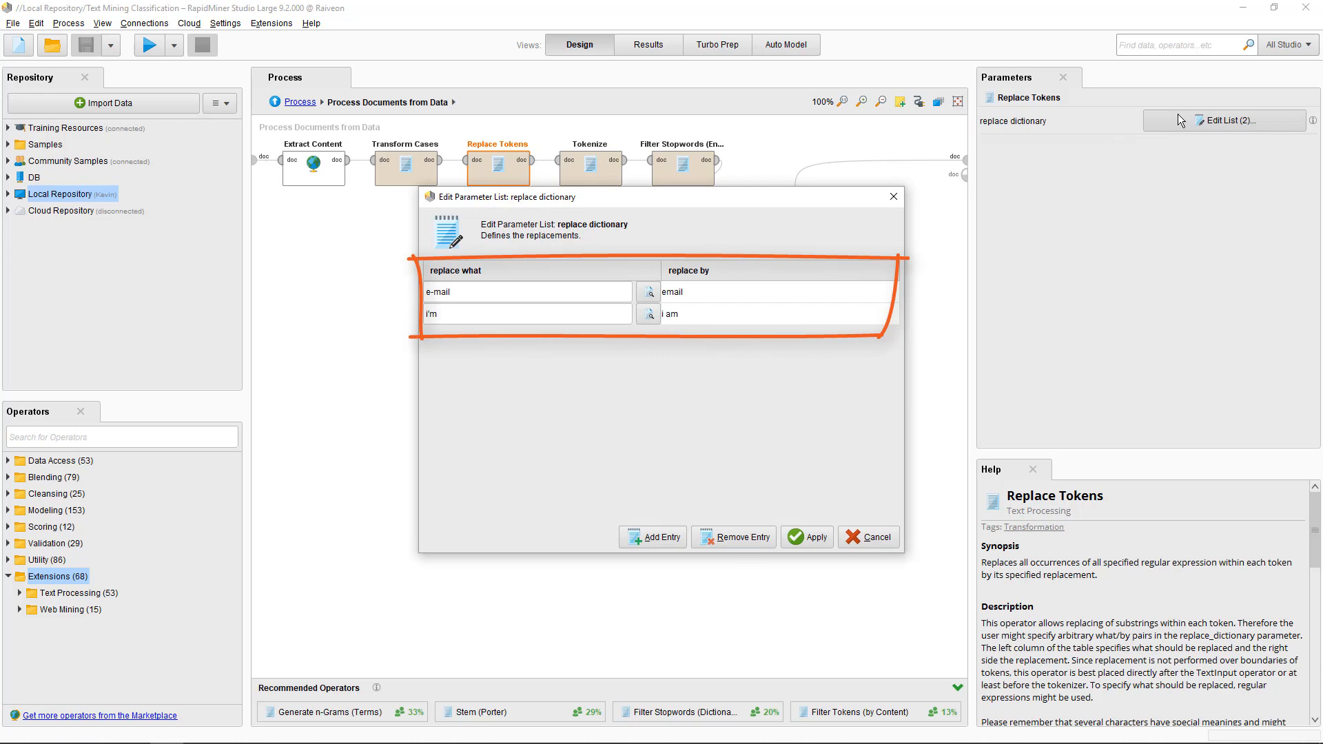
pyautogui.click(870, 537)
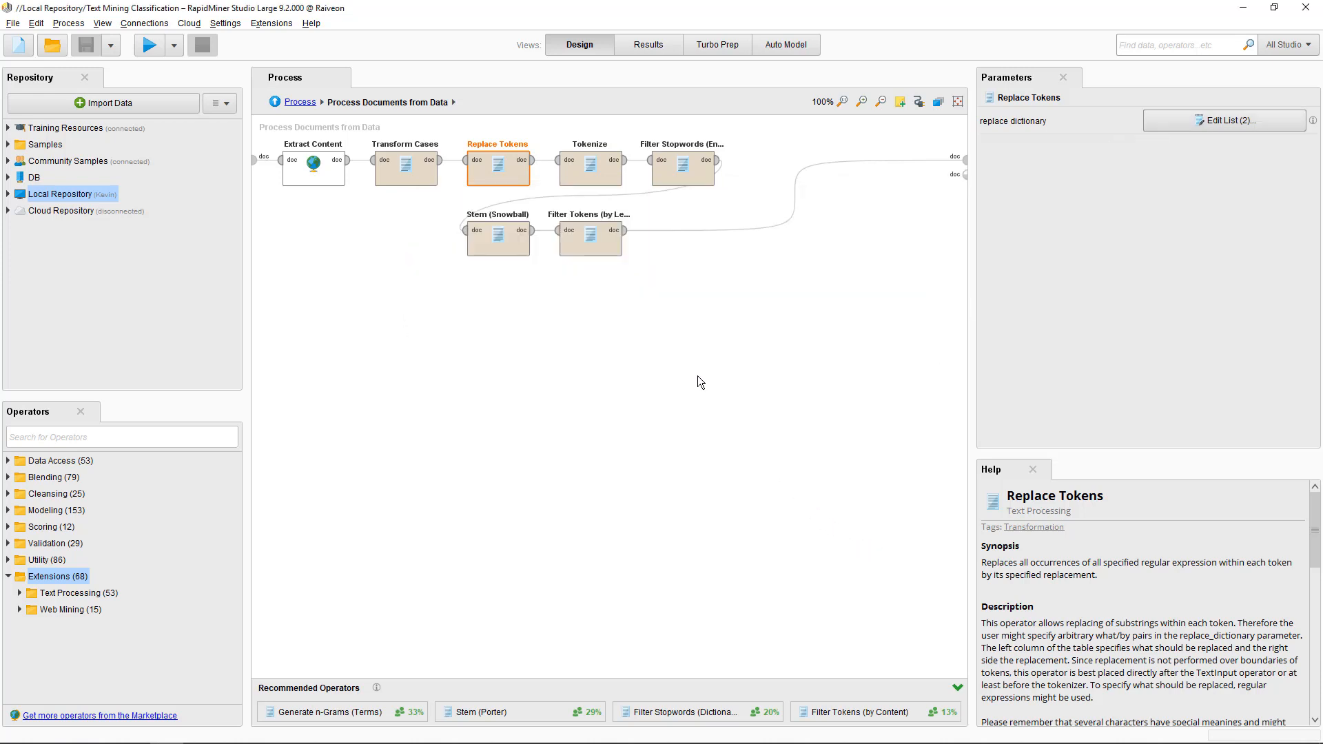
pyautogui.click(590, 166)
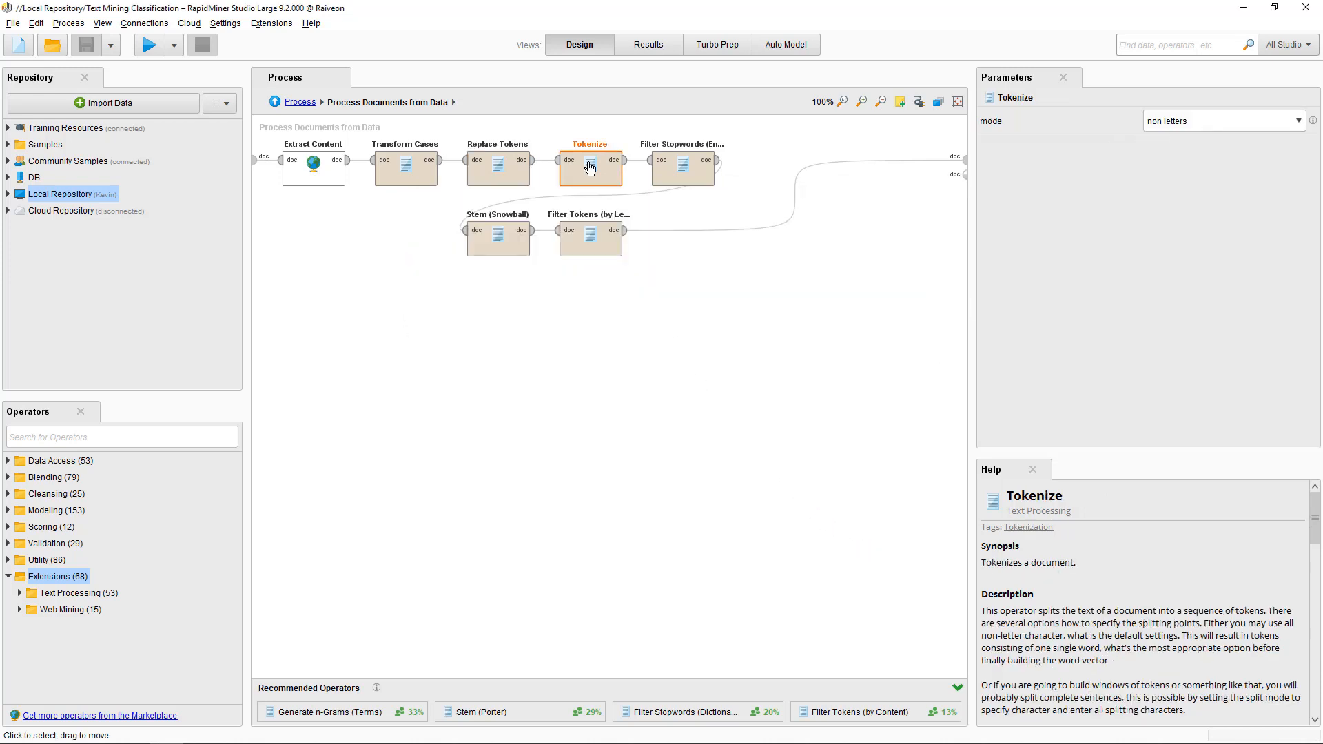
# - Review stopword, Snowball stemming and length filters, then top-level TF-IDF pruning below 2 and above 9999
pyautogui.click(679, 167)
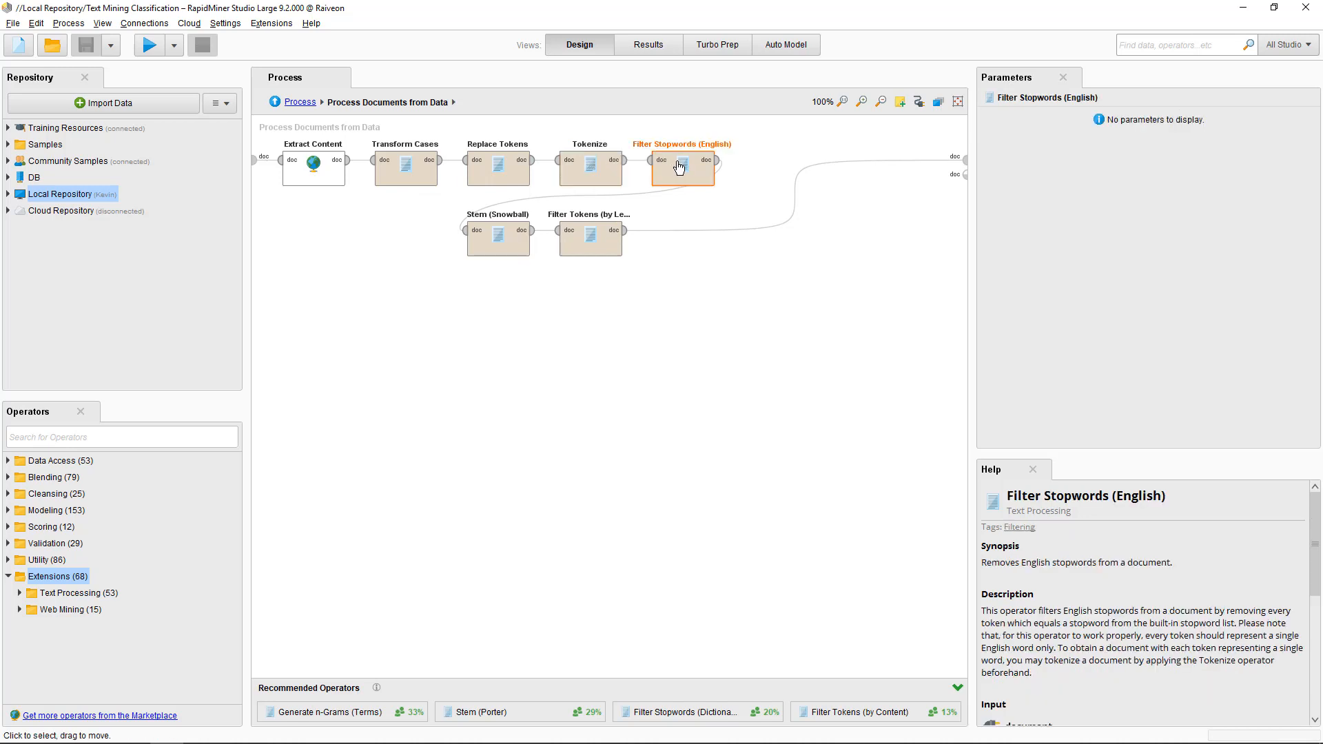
pyautogui.click(505, 254)
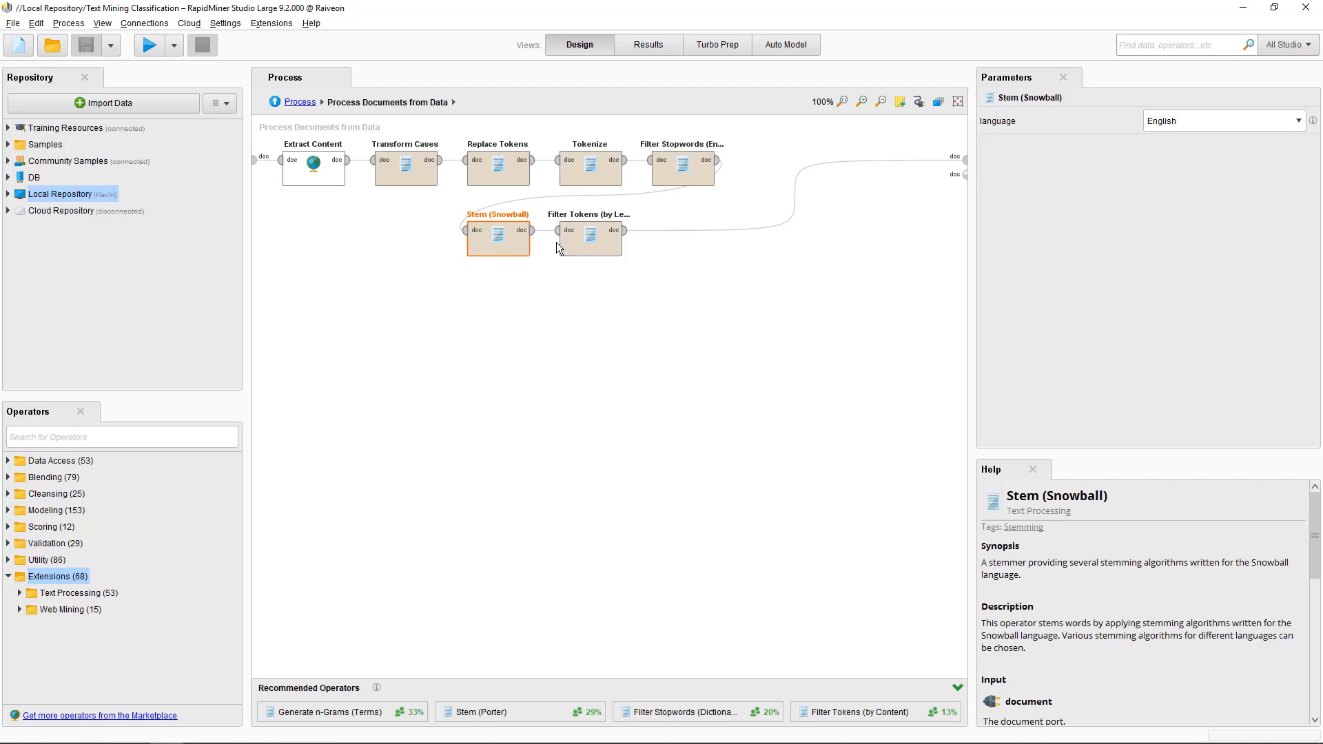
pyautogui.click(581, 249)
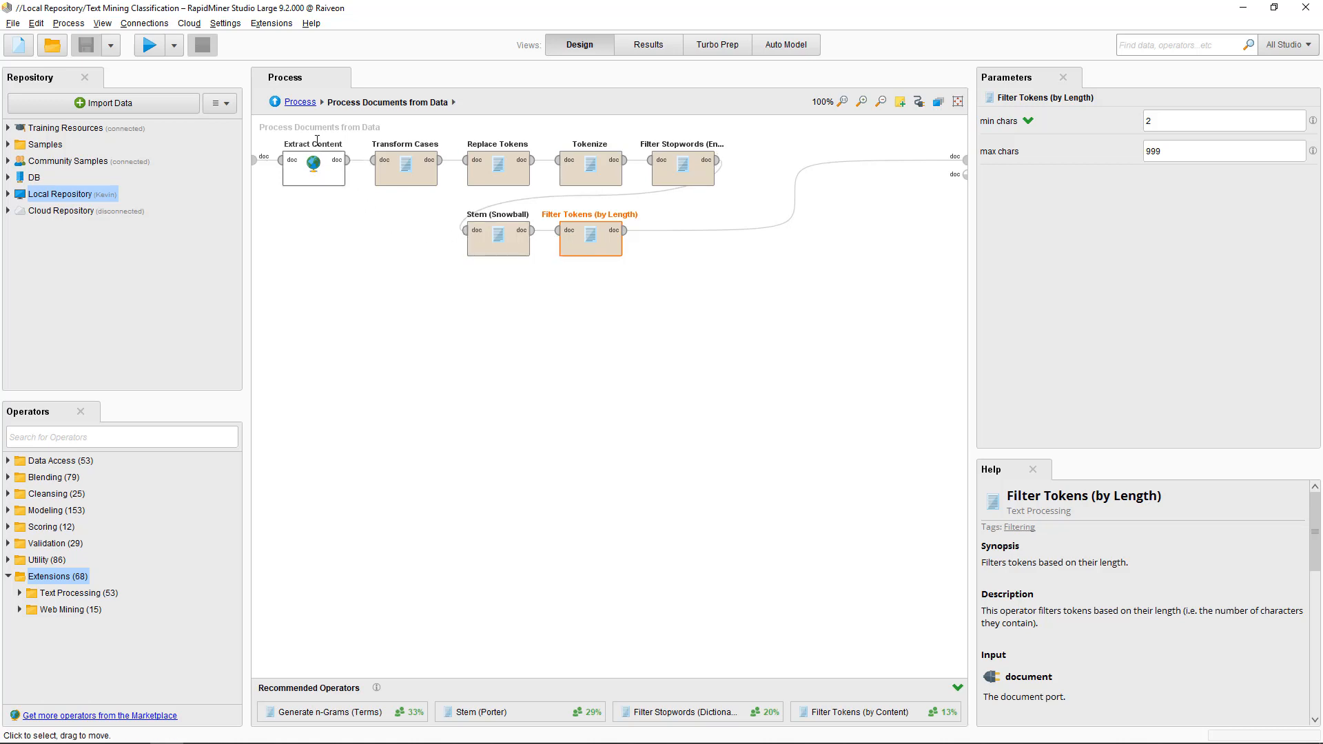
pyautogui.click(300, 102)
pyautogui.click(404, 278)
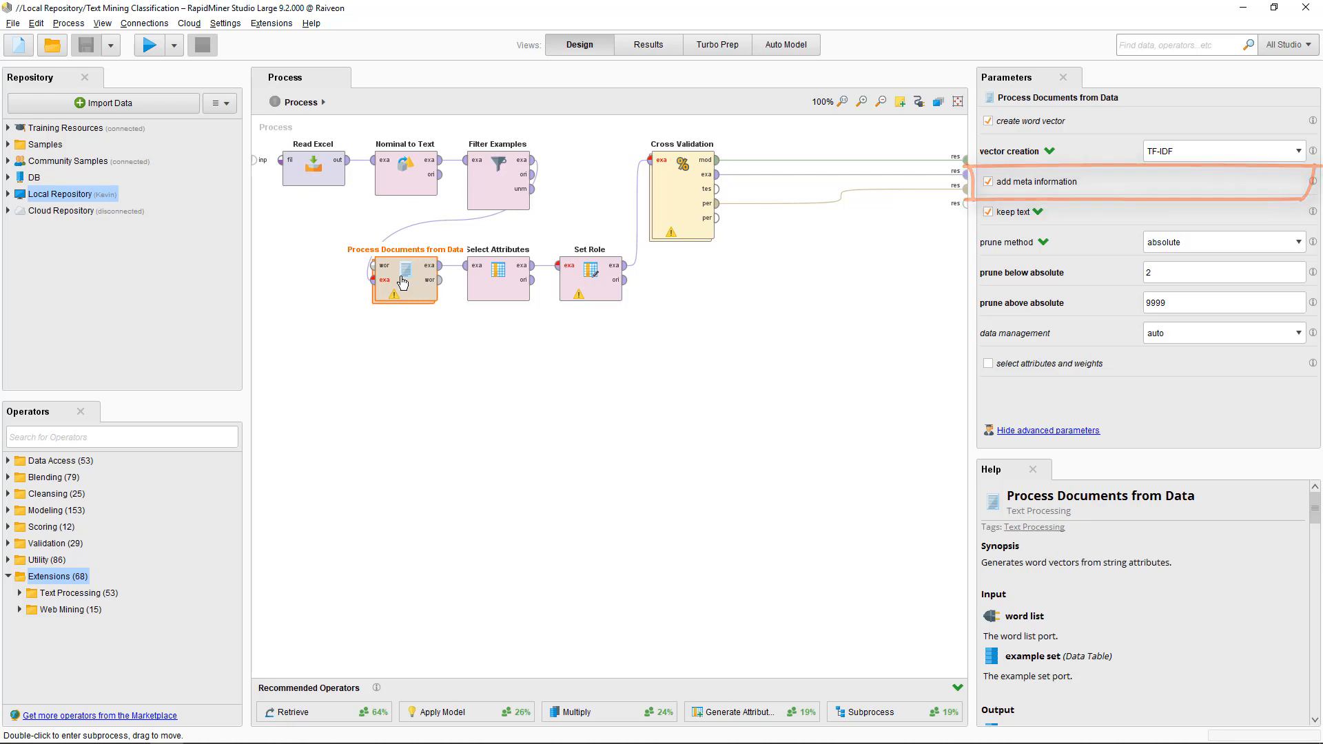
# - Review Select Attributes, Set Role labelling Category, and Cross Validation with 5 stratified folds
pyautogui.click(503, 270)
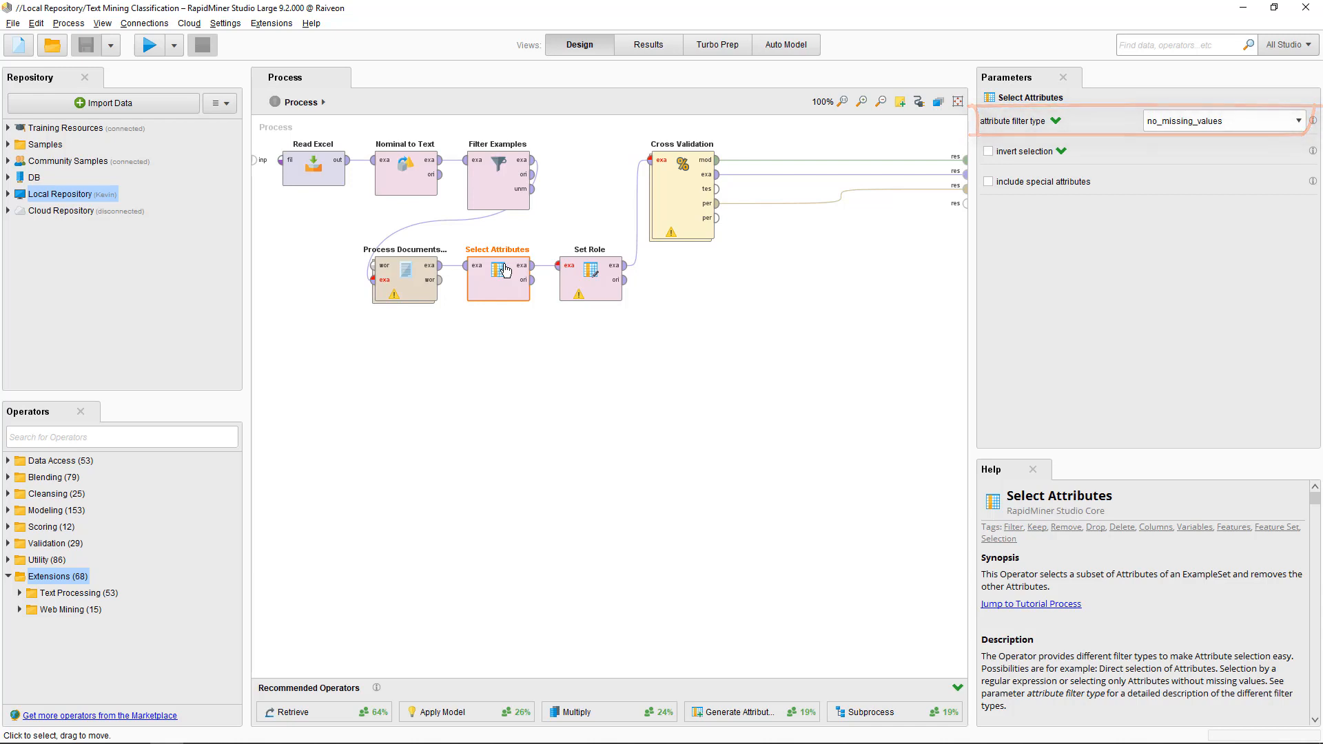
pyautogui.click(578, 270)
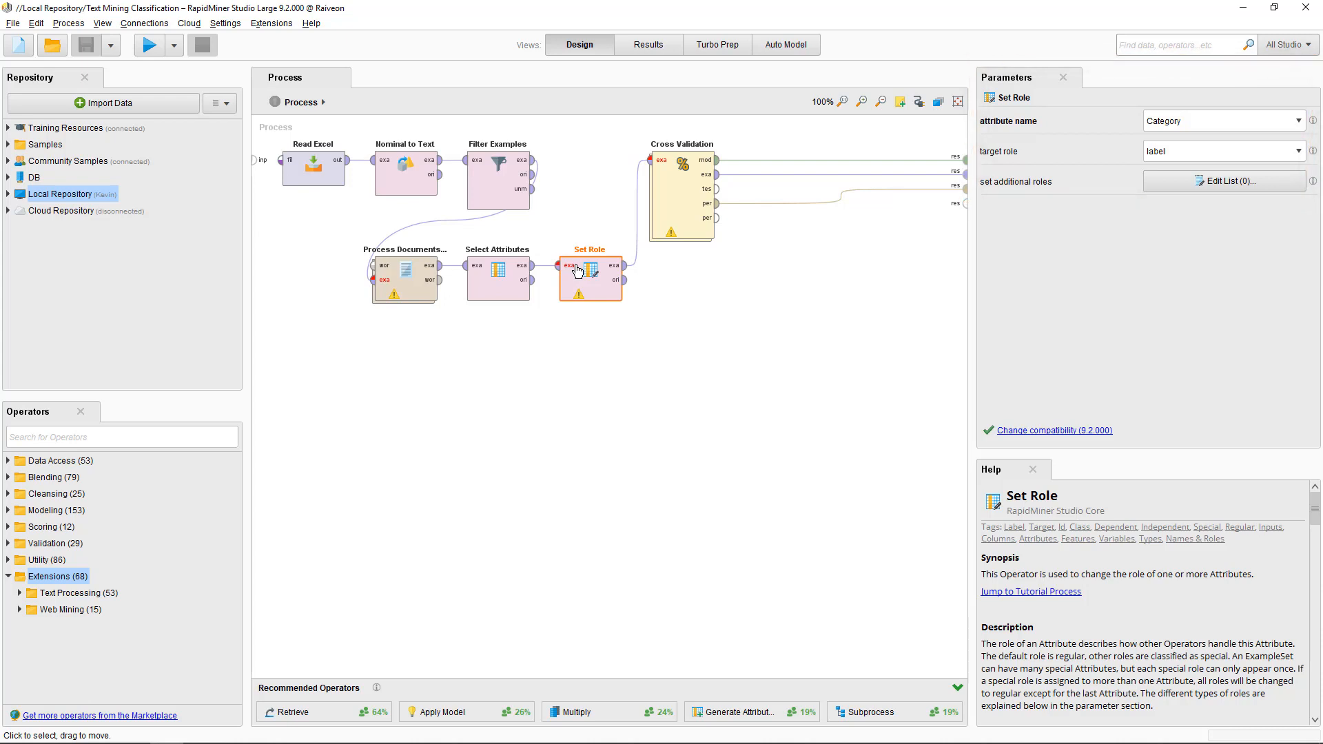
pyautogui.click(676, 204)
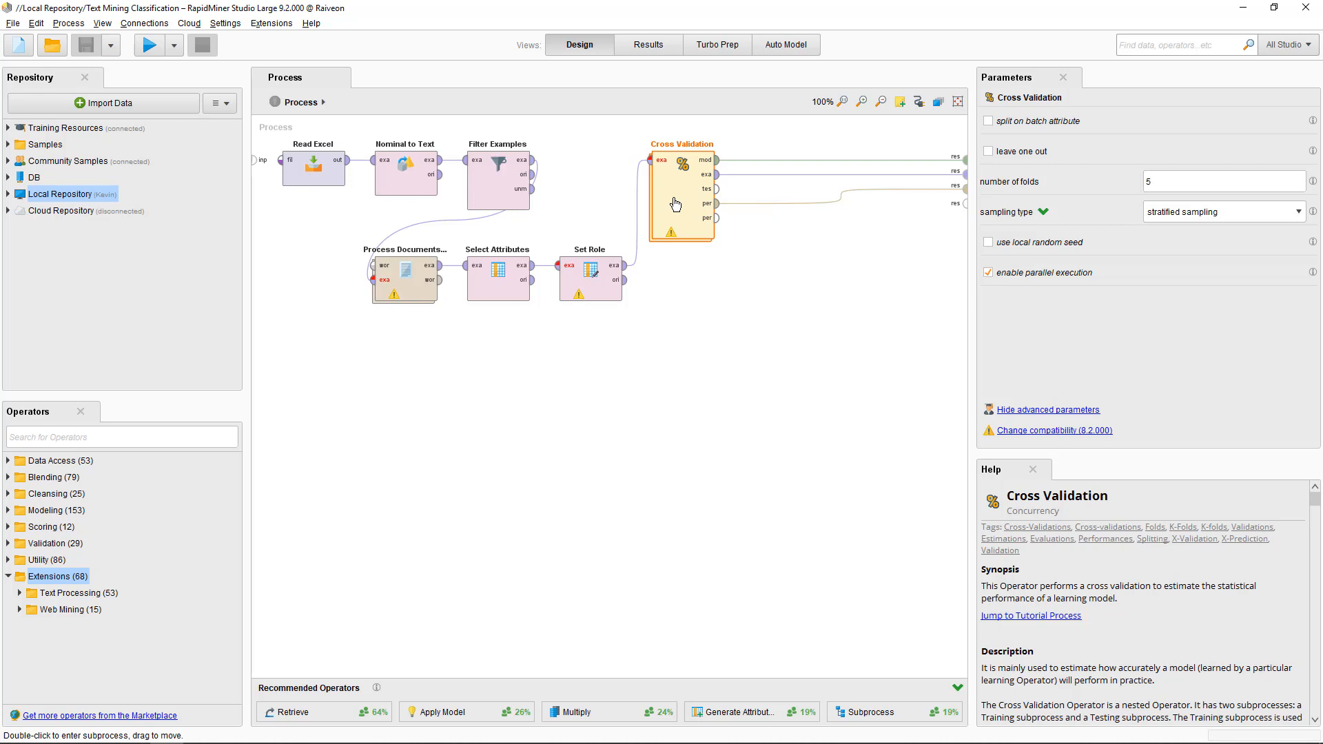
# - Inside Cross Validation, review the k-NN, Apply Model and Performance operators
pyautogui.doubleClick(675, 204)
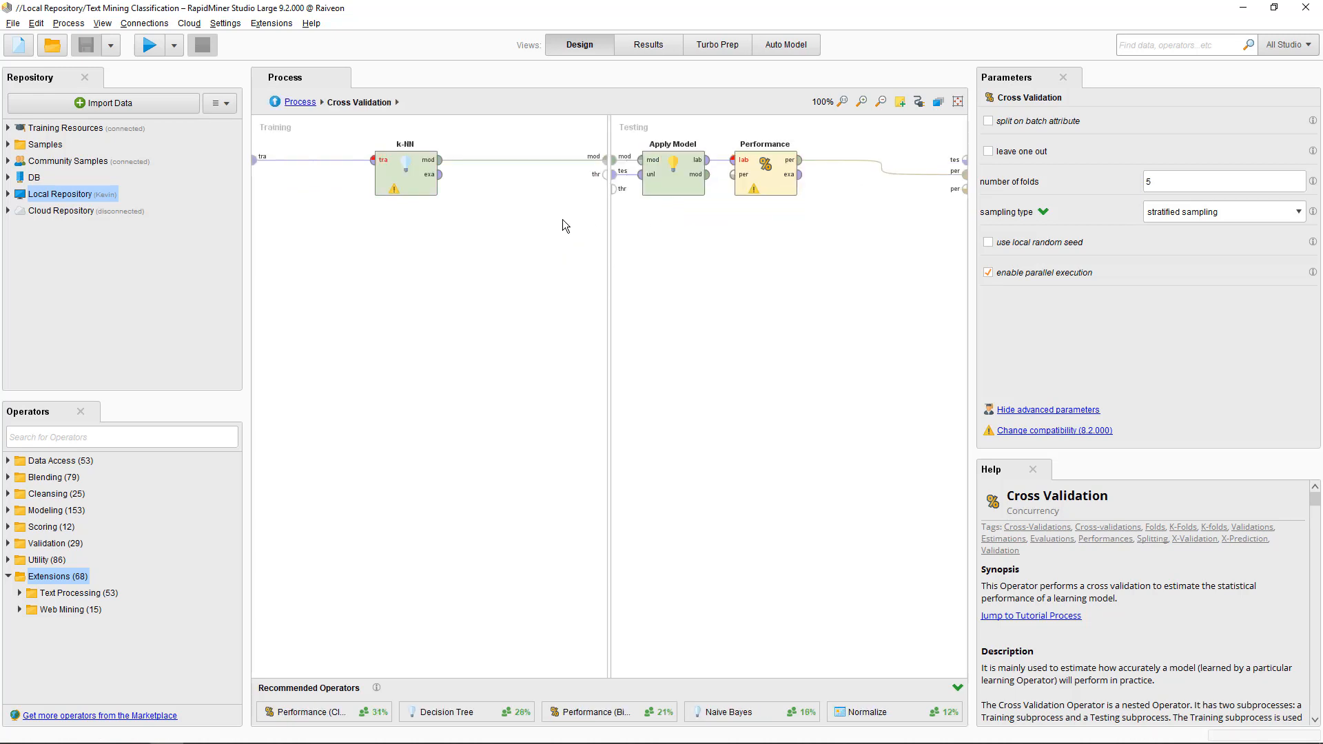
pyautogui.click(412, 193)
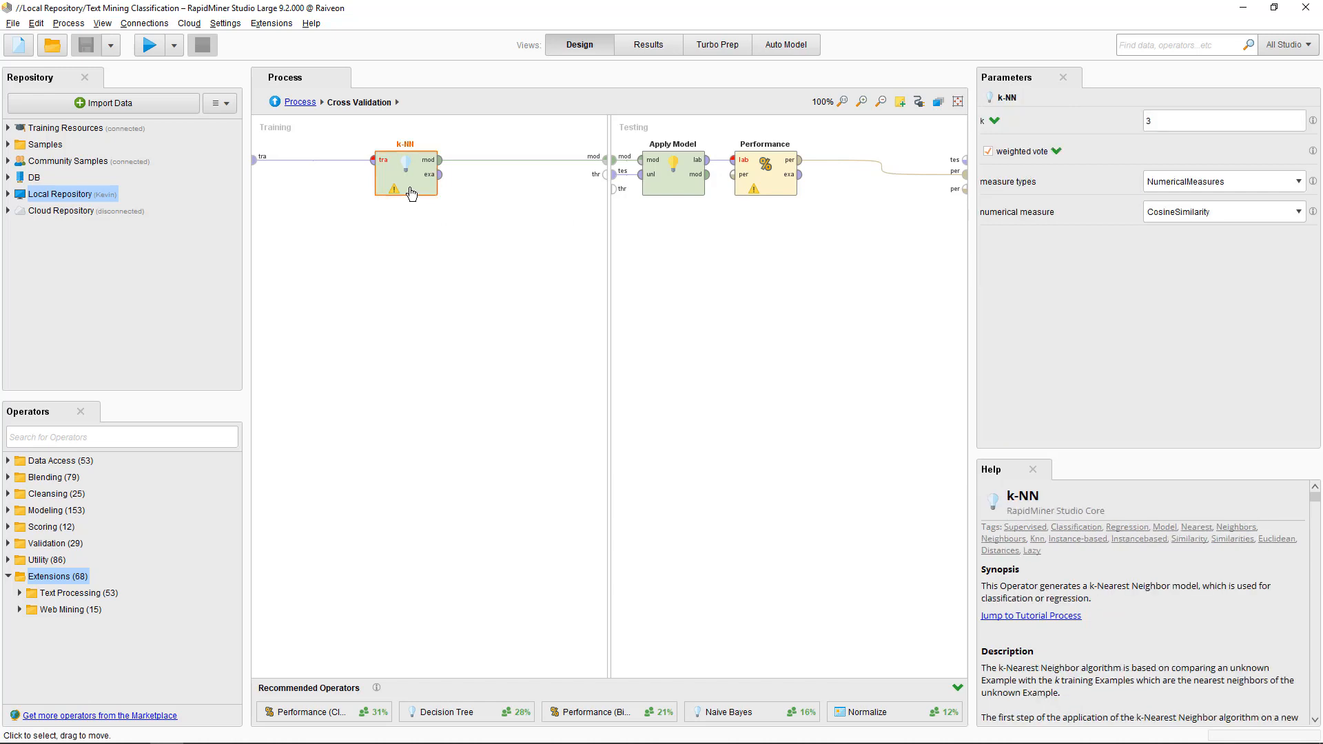
pyautogui.click(690, 178)
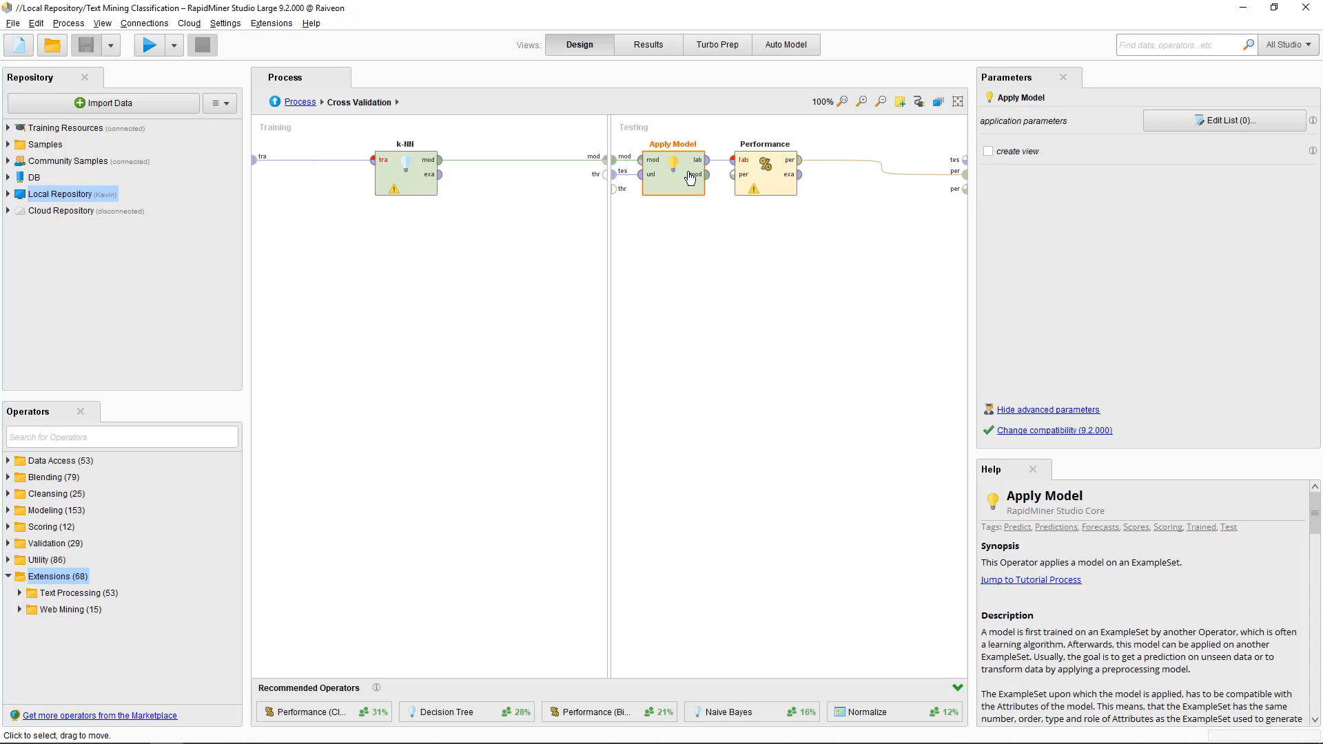
pyautogui.click(749, 178)
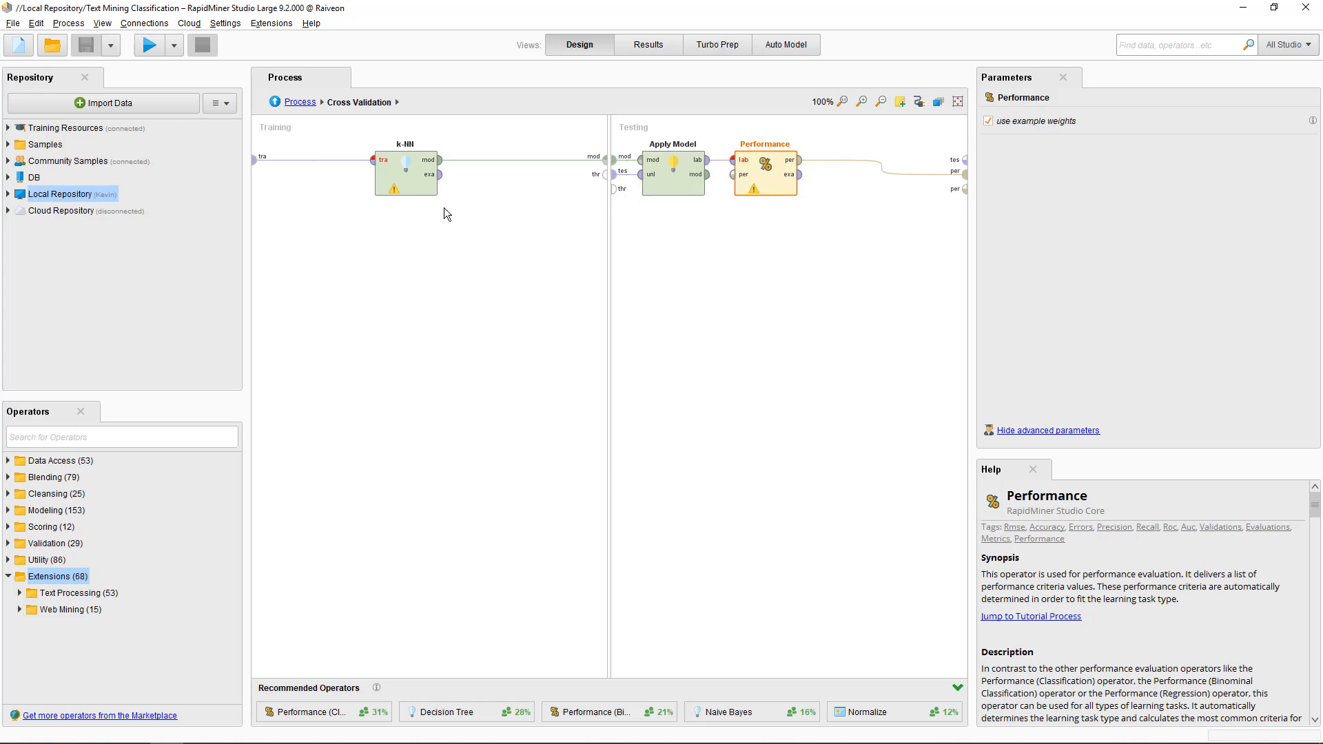
# - Confirm k-NN uses k = 3 with NumericalMeasures and CosineSimilarity, then return to the top level
pyautogui.click(410, 191)
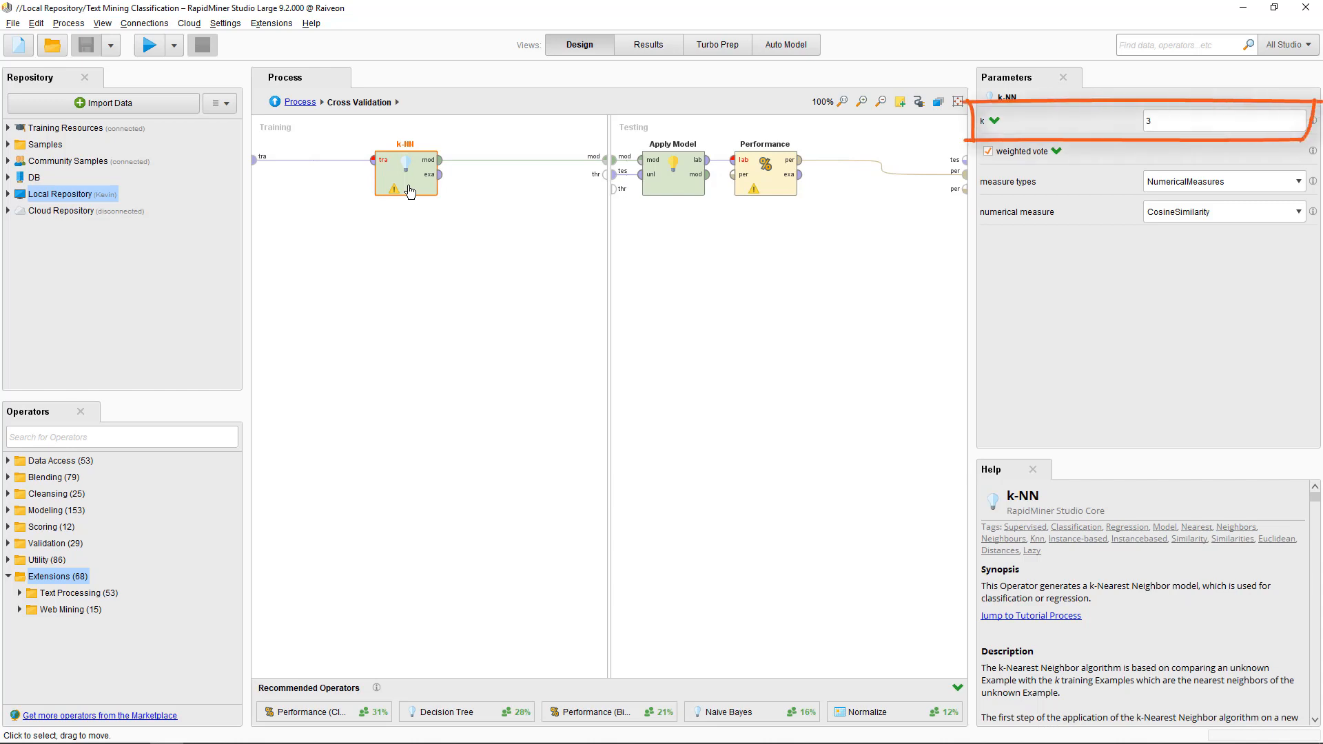
pyautogui.click(1267, 182)
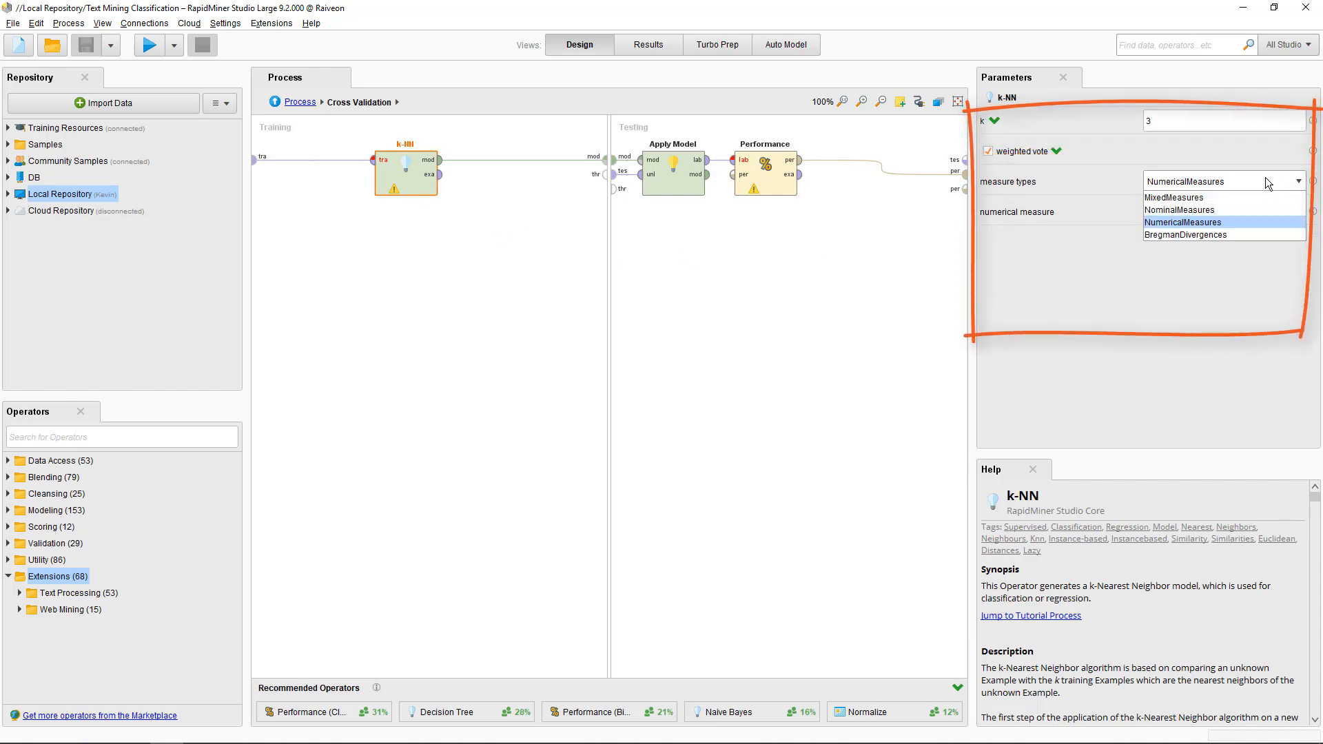
pyautogui.click(1265, 180)
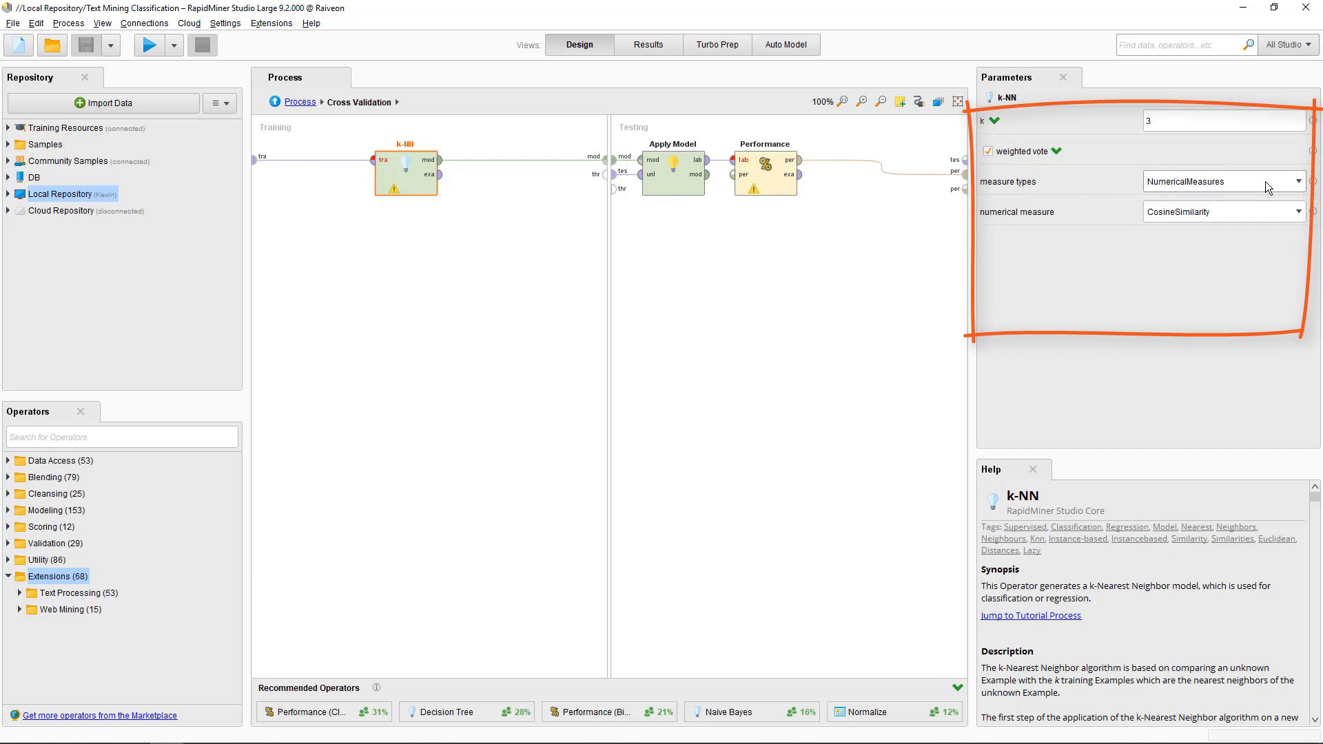
pyautogui.click(1262, 213)
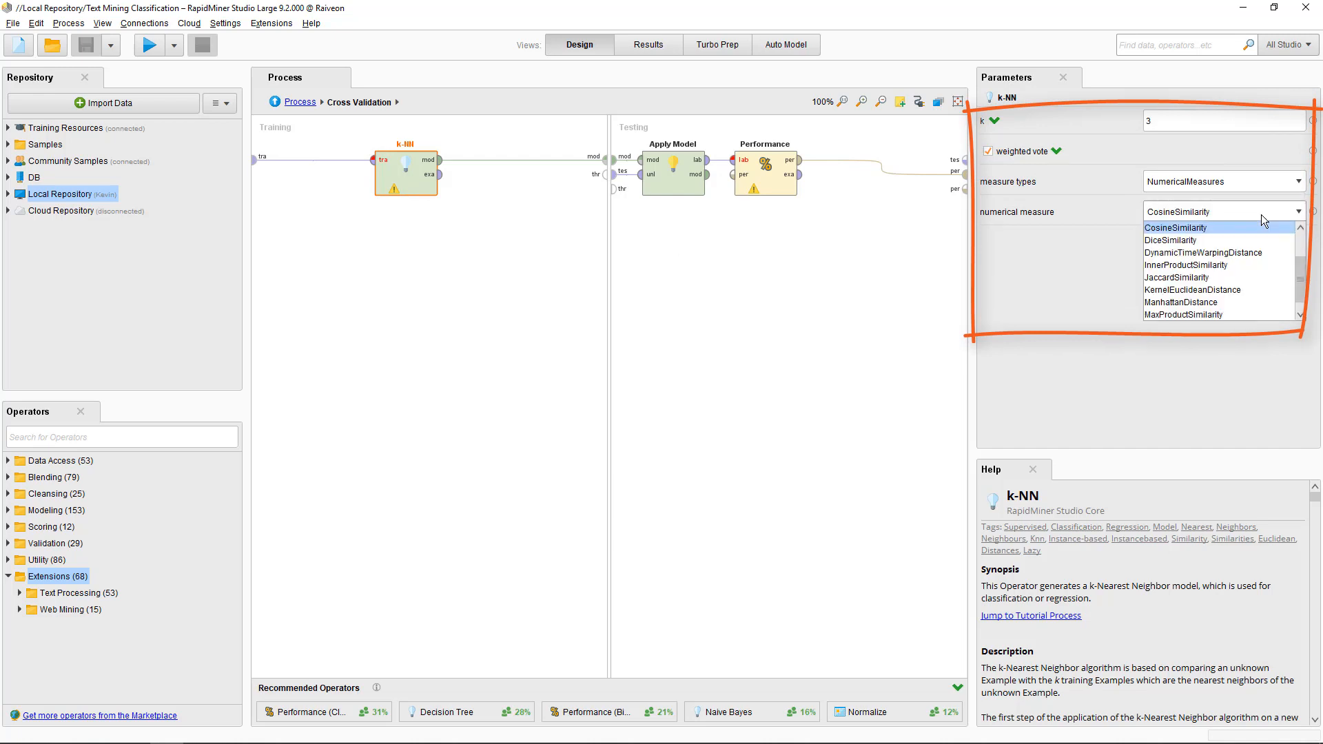
pyautogui.click(1249, 225)
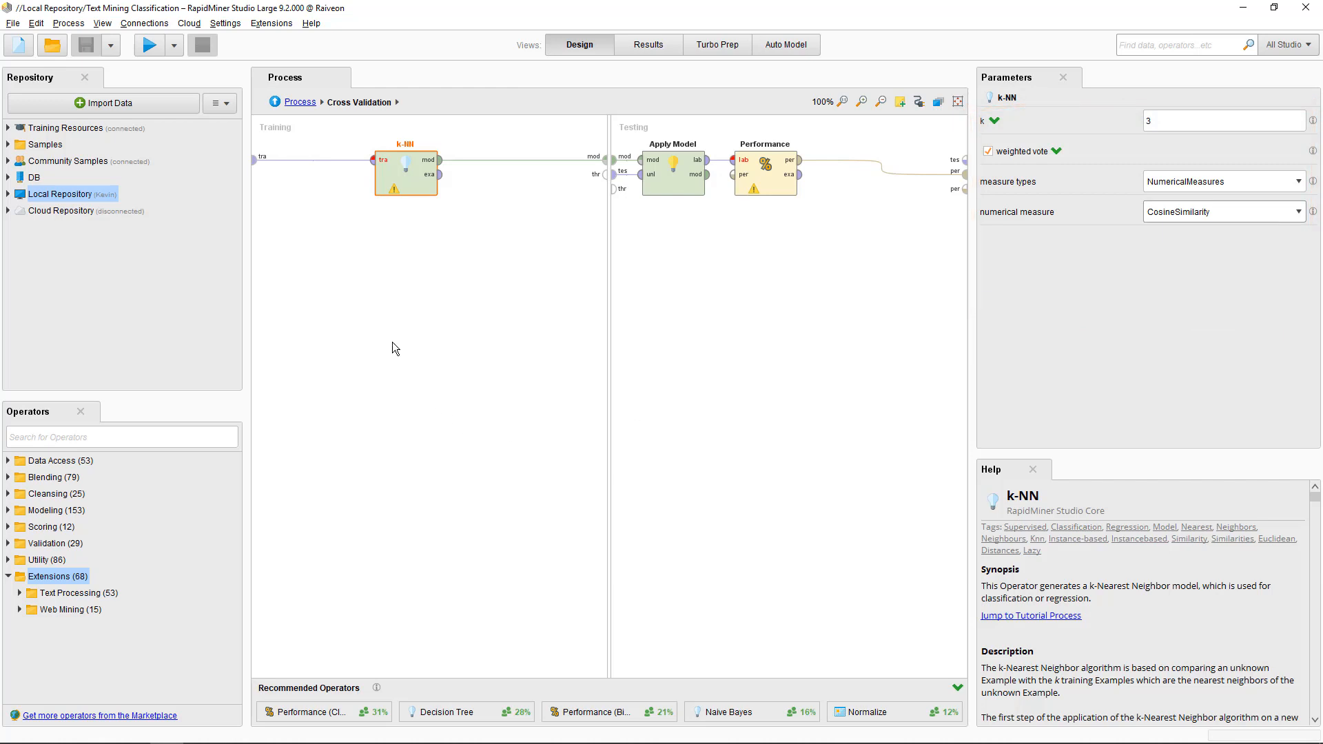
pyautogui.click(300, 102)
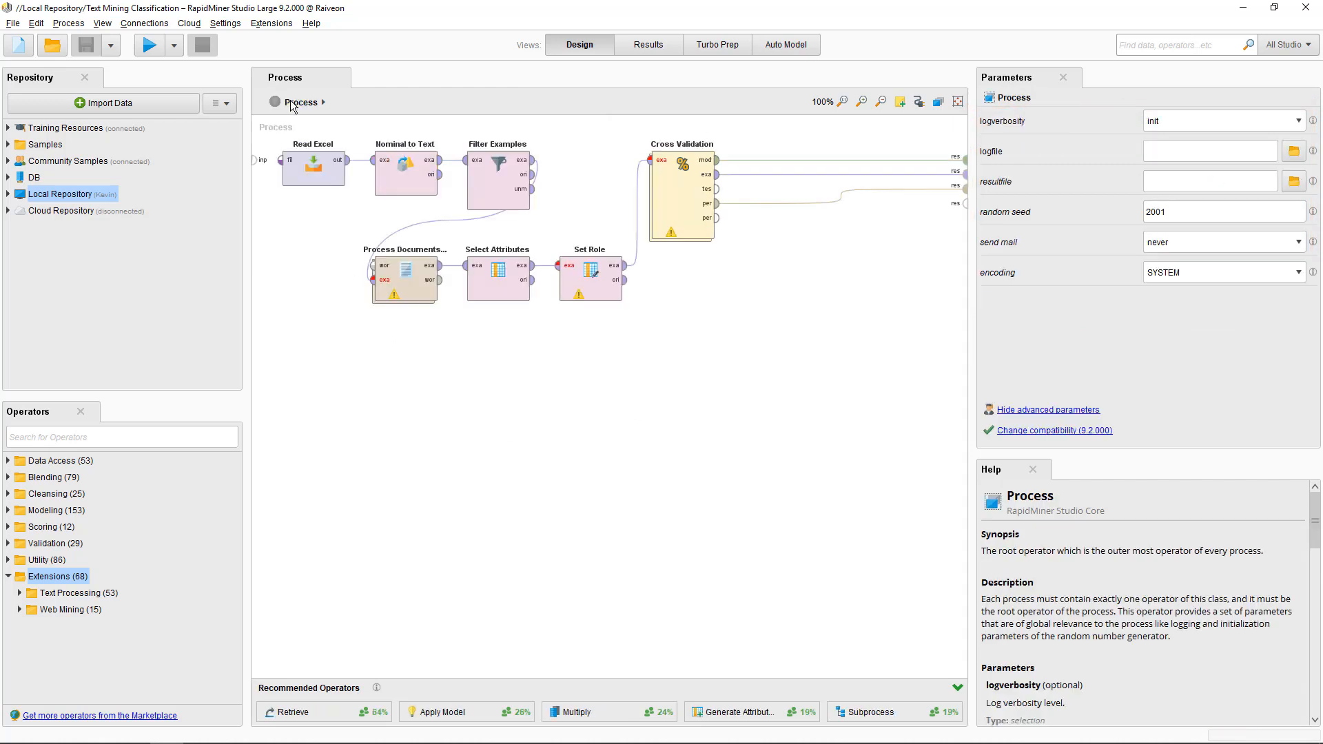
# - Run the process and review the example set, k-NN model and 82.45% accuracy confusion matrix
pyautogui.click(149, 47)
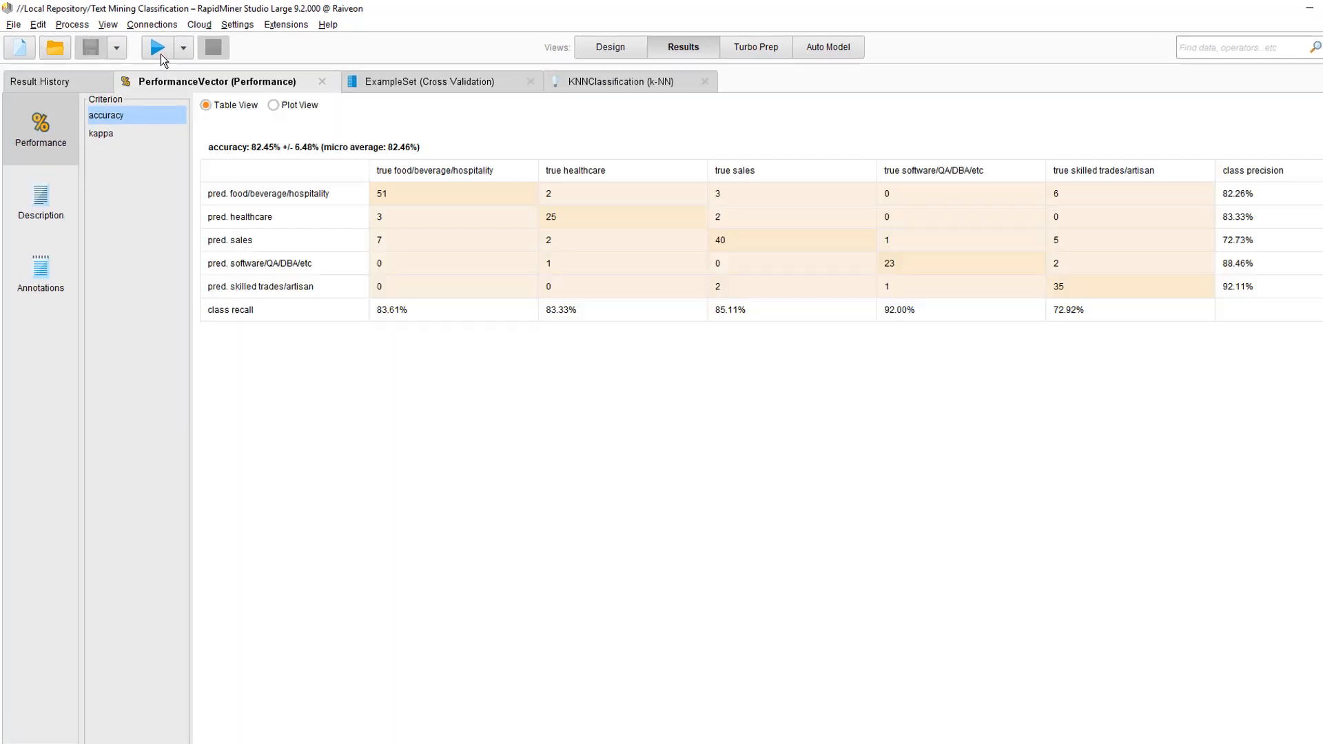
pyautogui.click(99, 81)
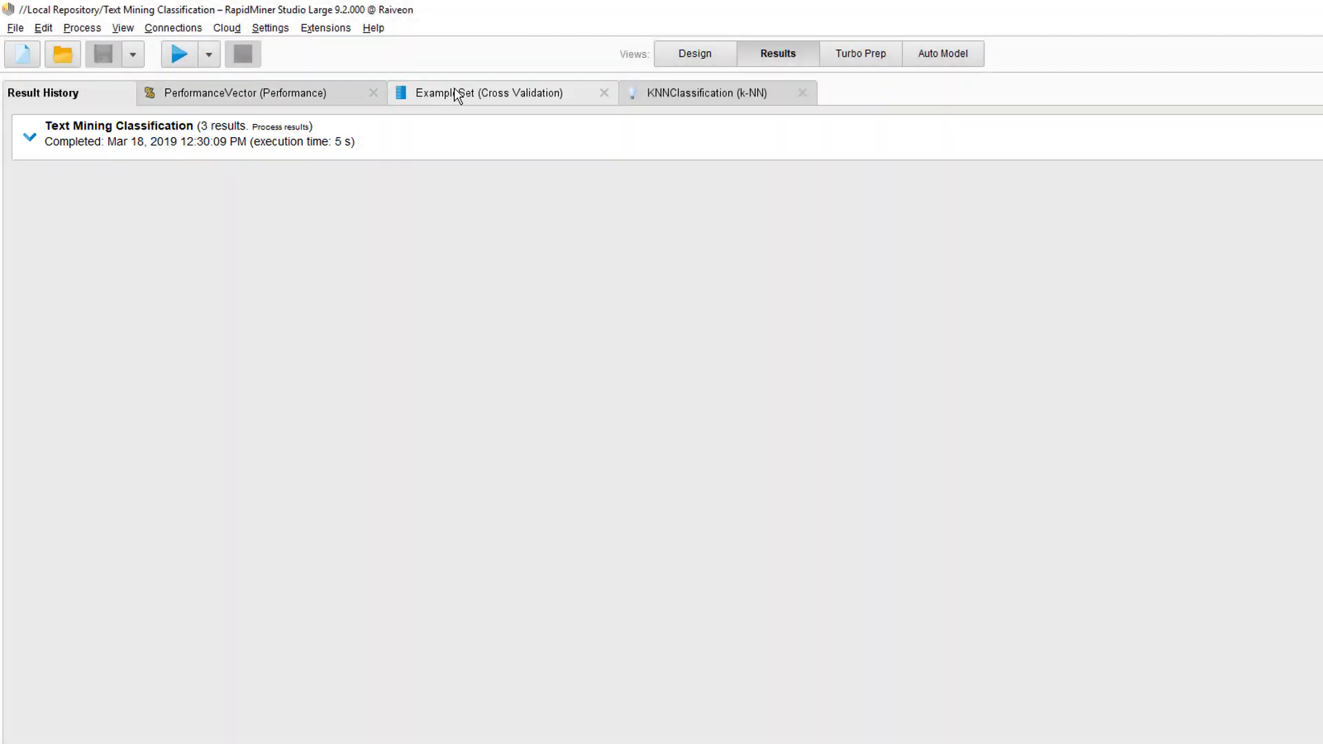
pyautogui.click(457, 95)
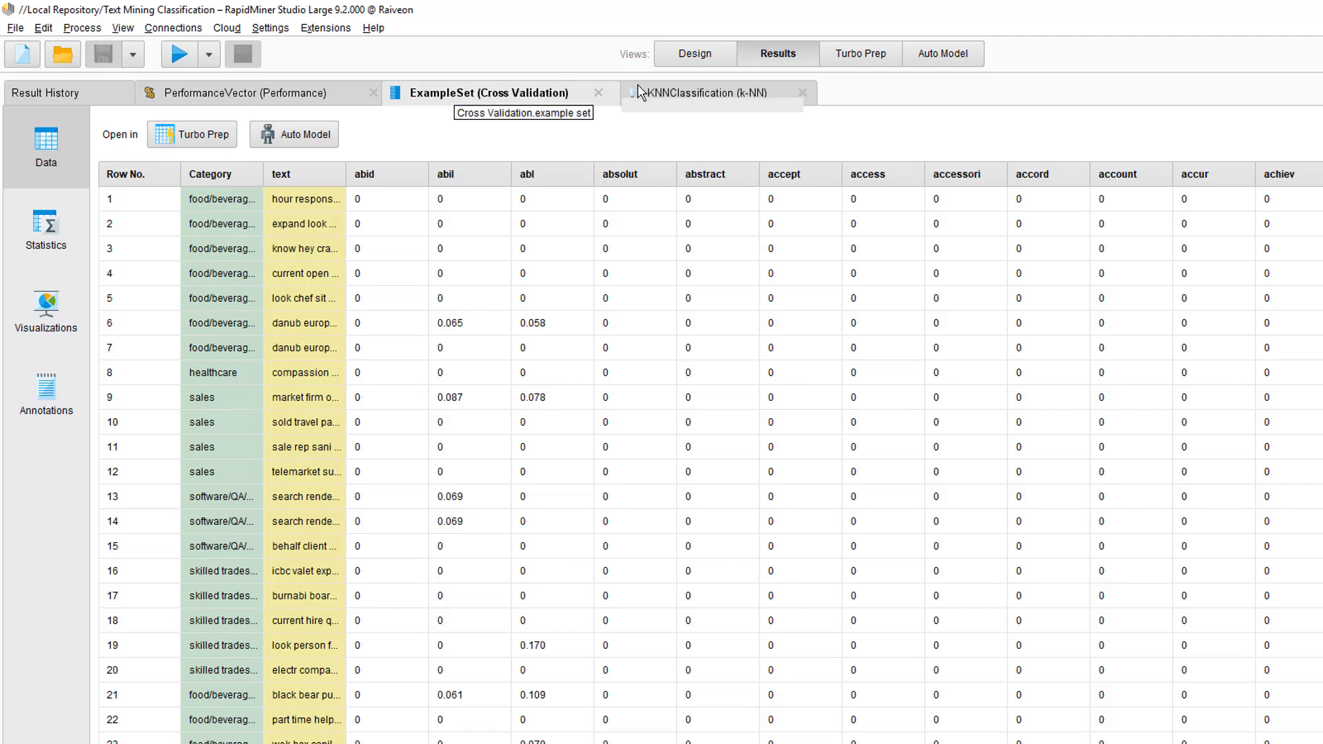
pyautogui.click(670, 97)
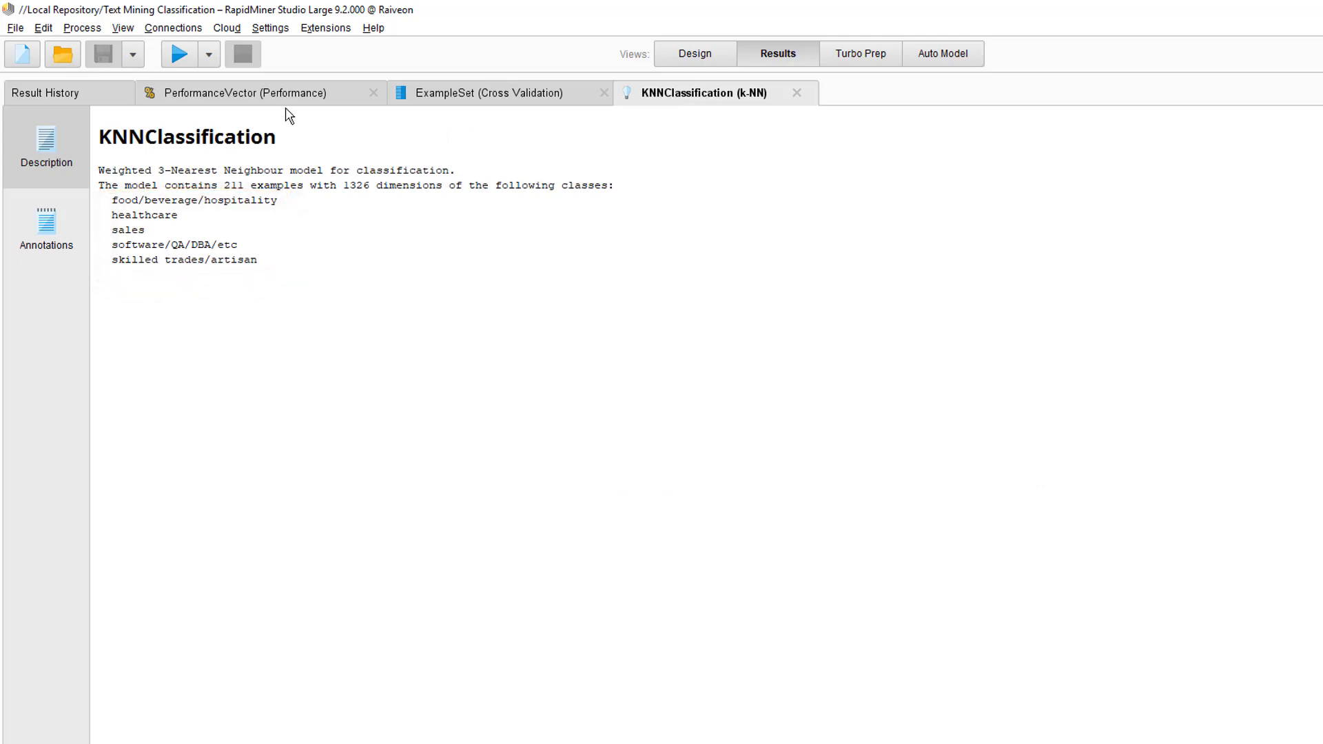
pyautogui.click(265, 103)
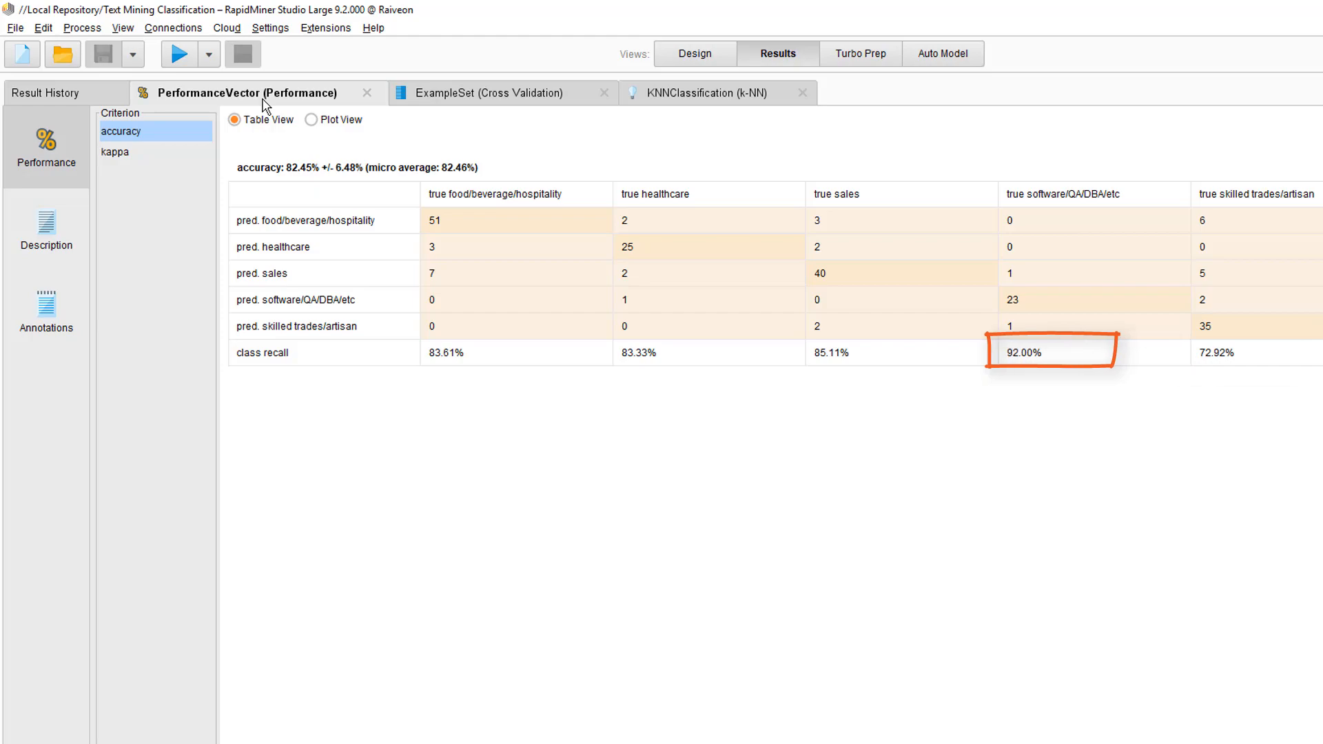
pyautogui.click(661, 59)
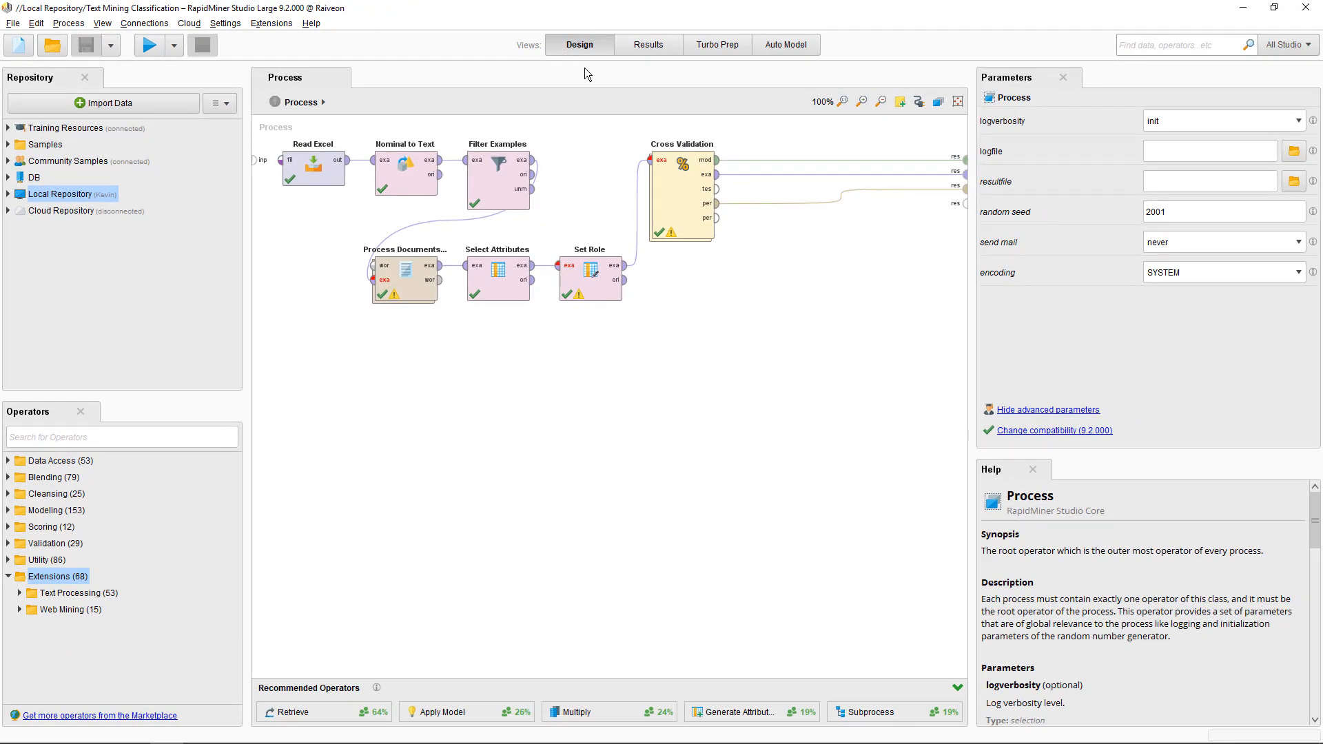
# - Look inside Cross Validation and inspect the k-NN operator's settings
pyautogui.doubleClick(663, 186)
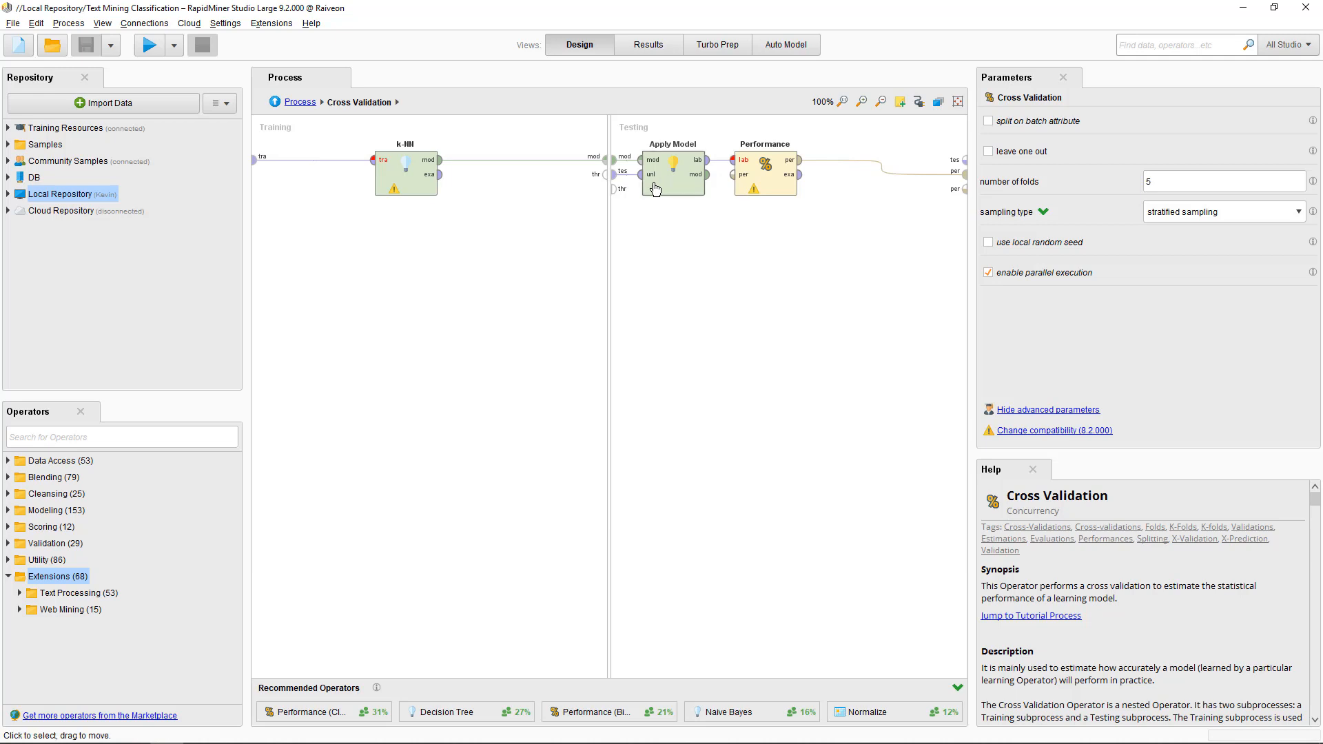
pyautogui.click(409, 195)
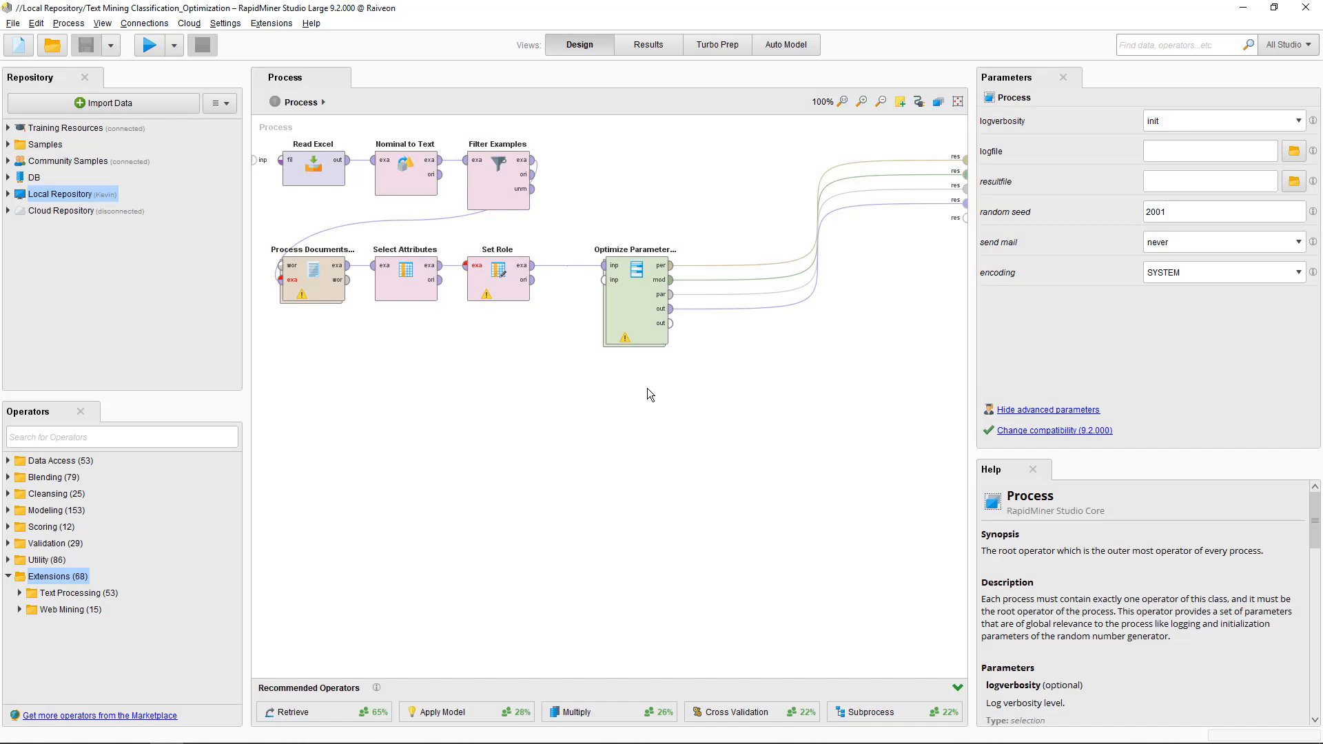
# - Verify the grid varies k-NN.k from 2 to 15 in 14 steps, then run the optimization
pyautogui.click(645, 334)
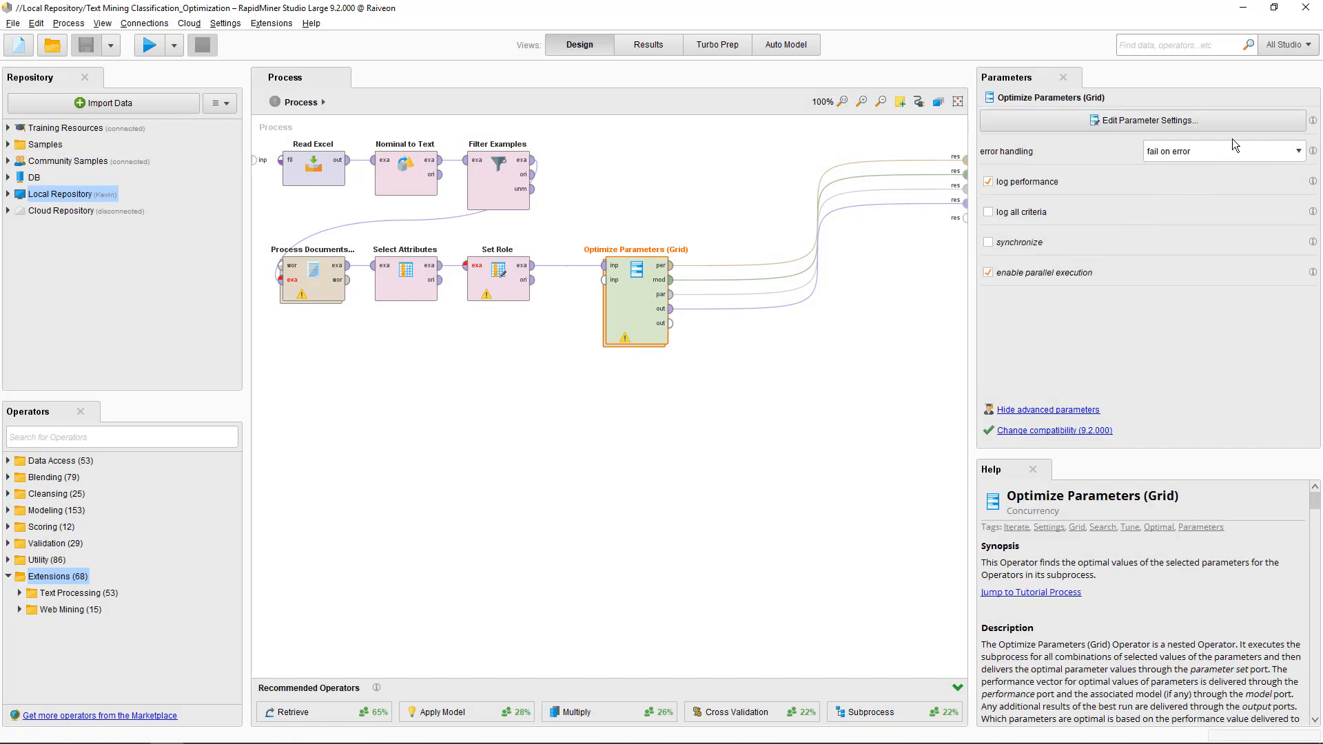
pyautogui.click(1247, 123)
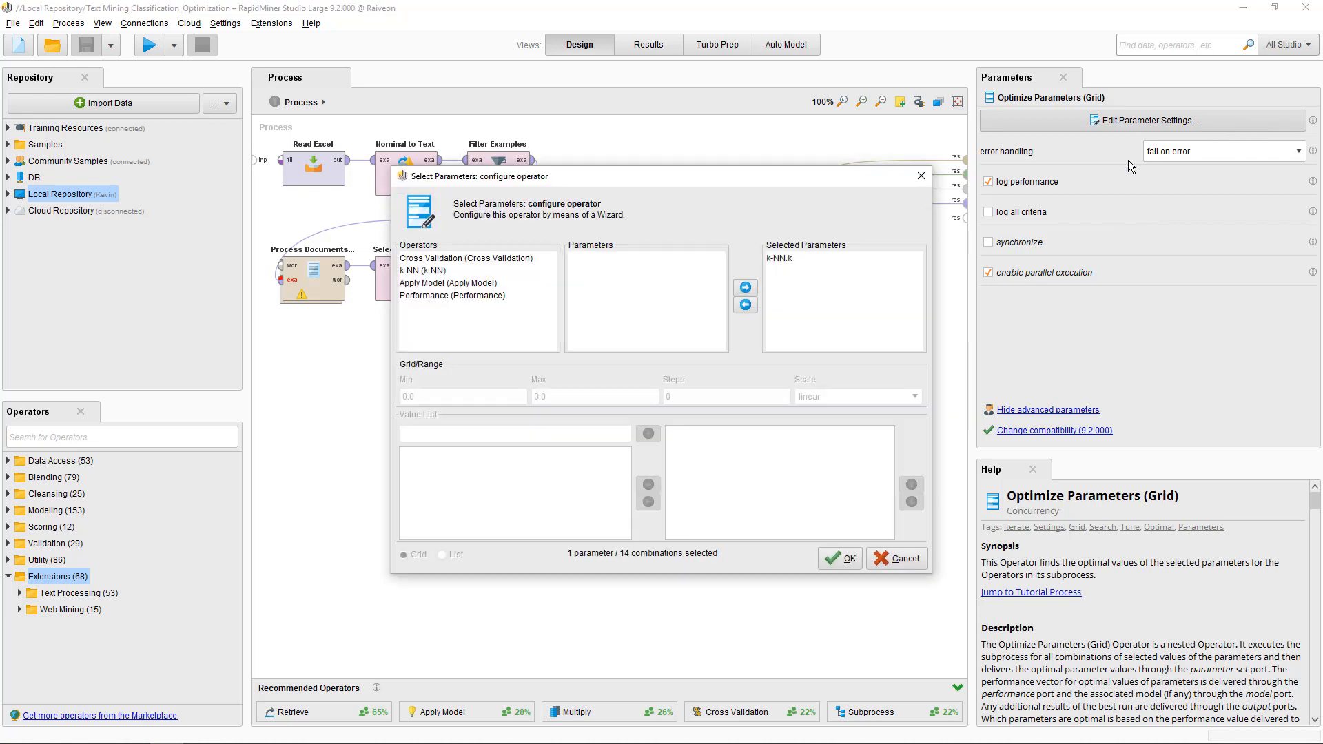
pyautogui.click(866, 259)
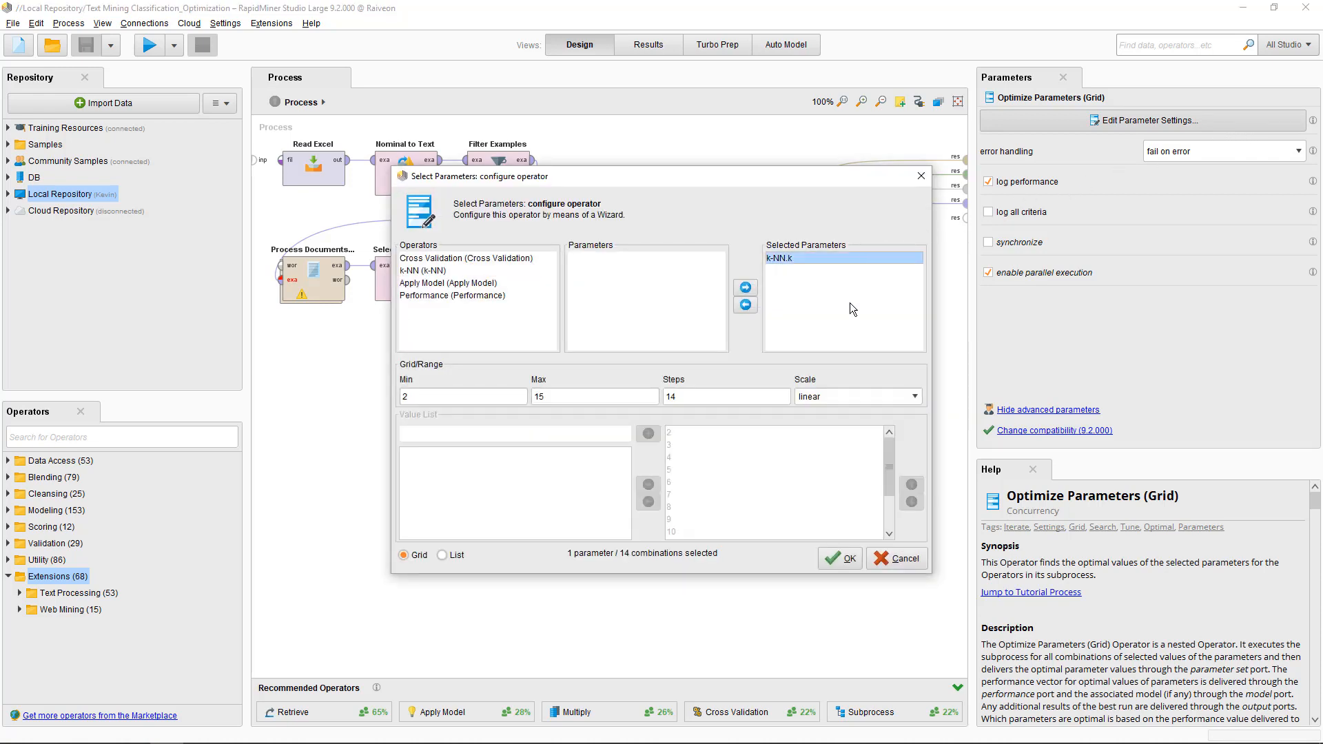
pyautogui.click(841, 559)
pyautogui.click(149, 45)
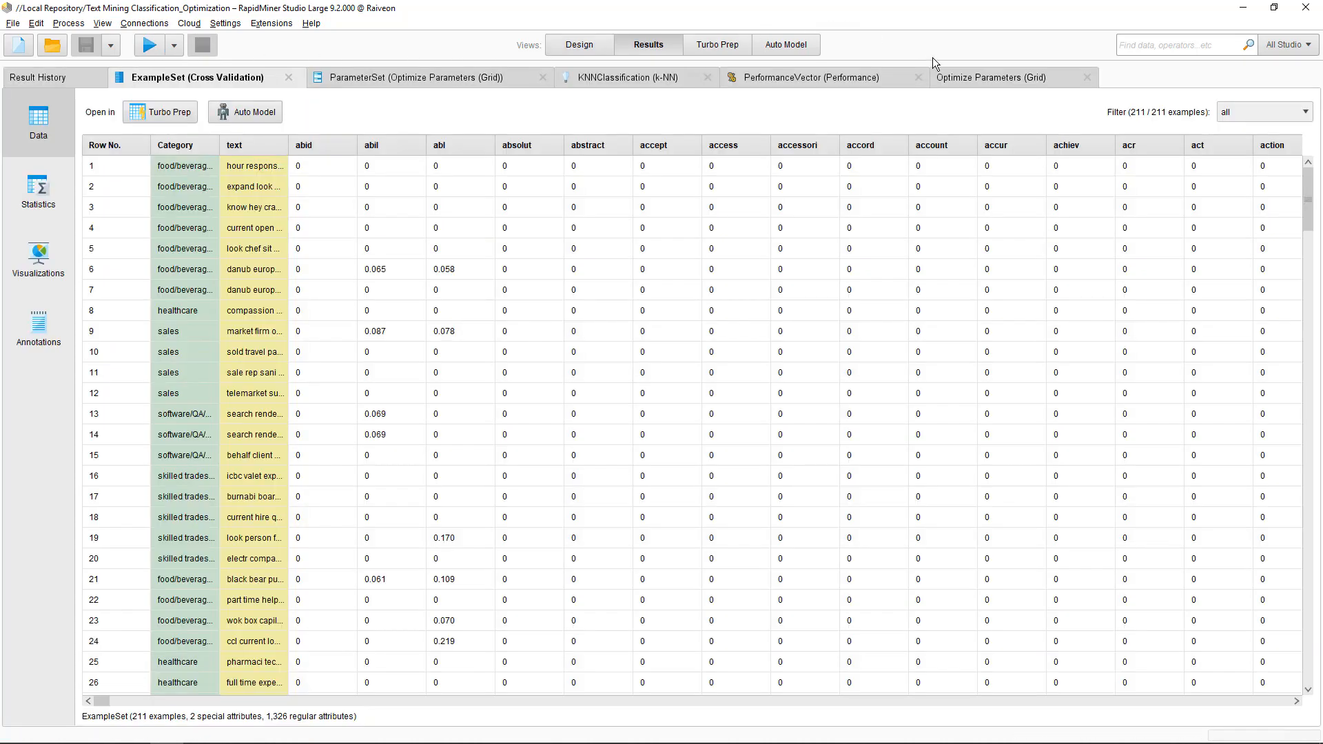
# - Sort the grid results by accuracy descending, showing k=3 best at 0.868
pyautogui.click(982, 79)
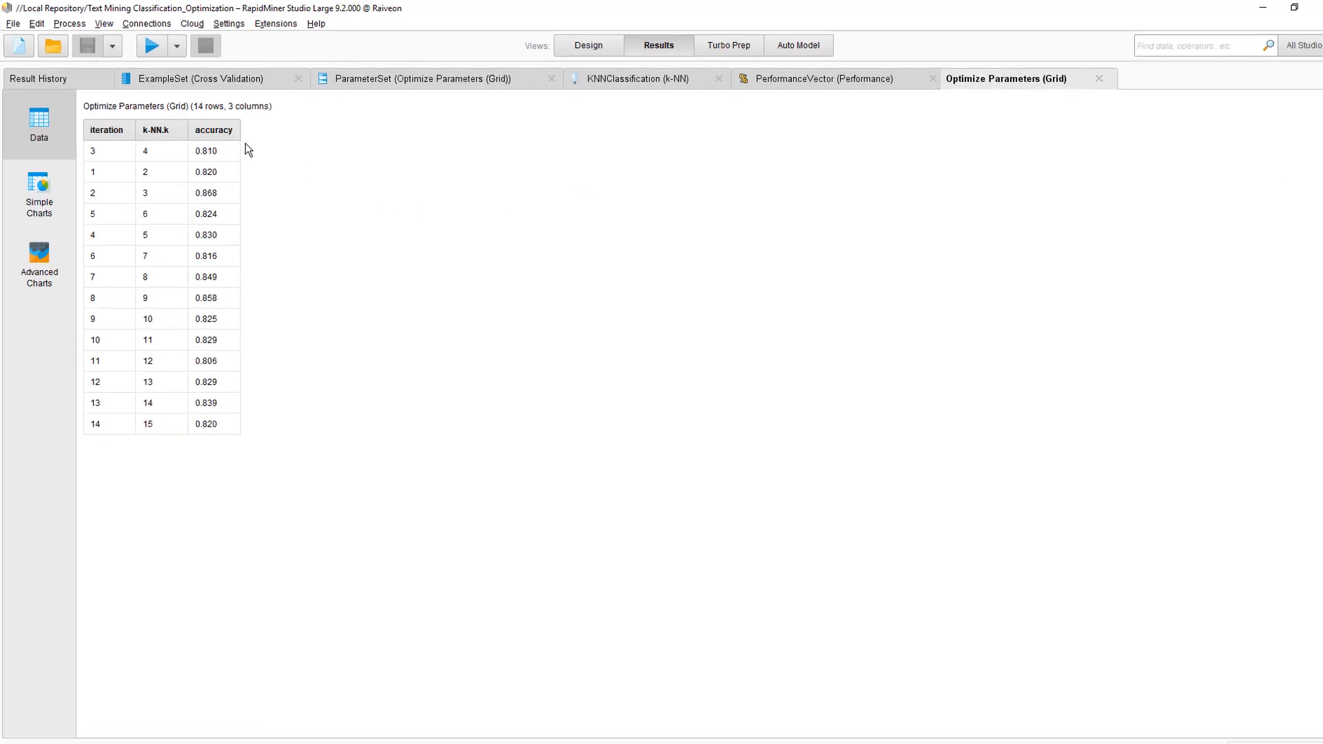
pyautogui.click(224, 131)
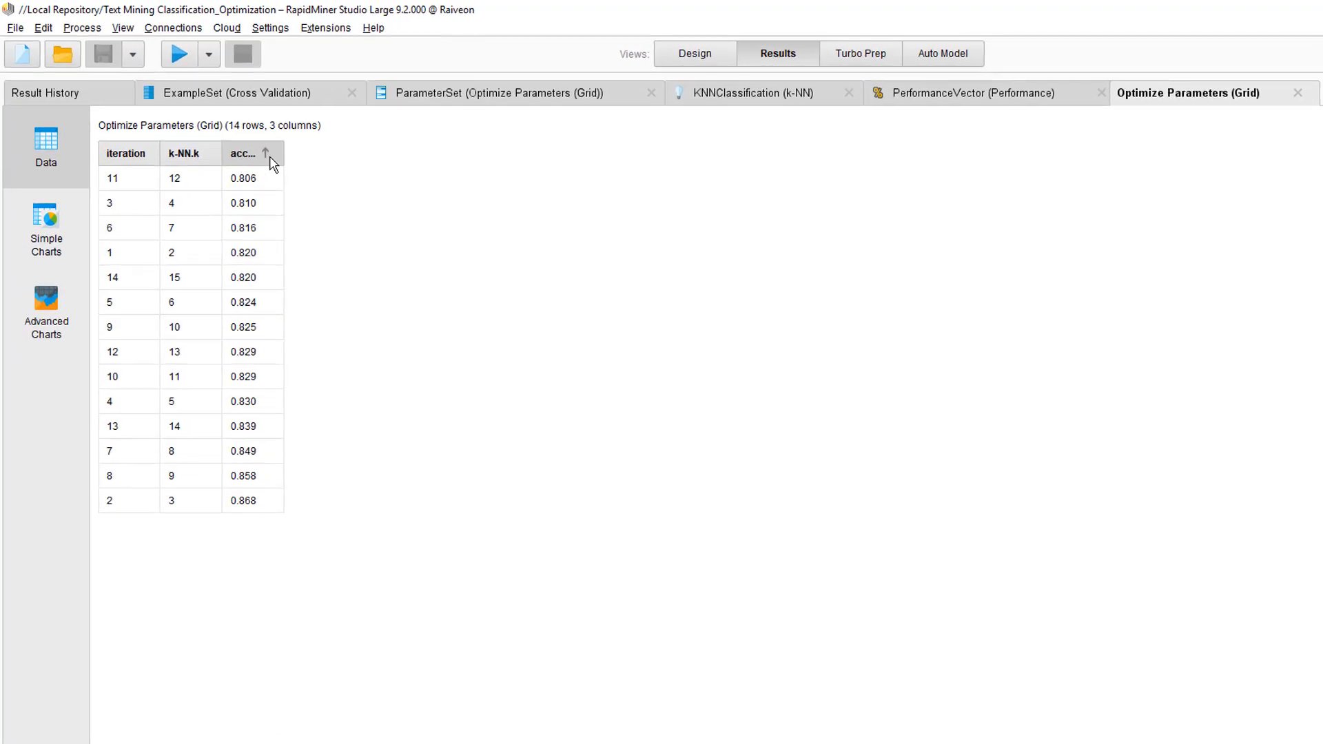
pyautogui.click(247, 157)
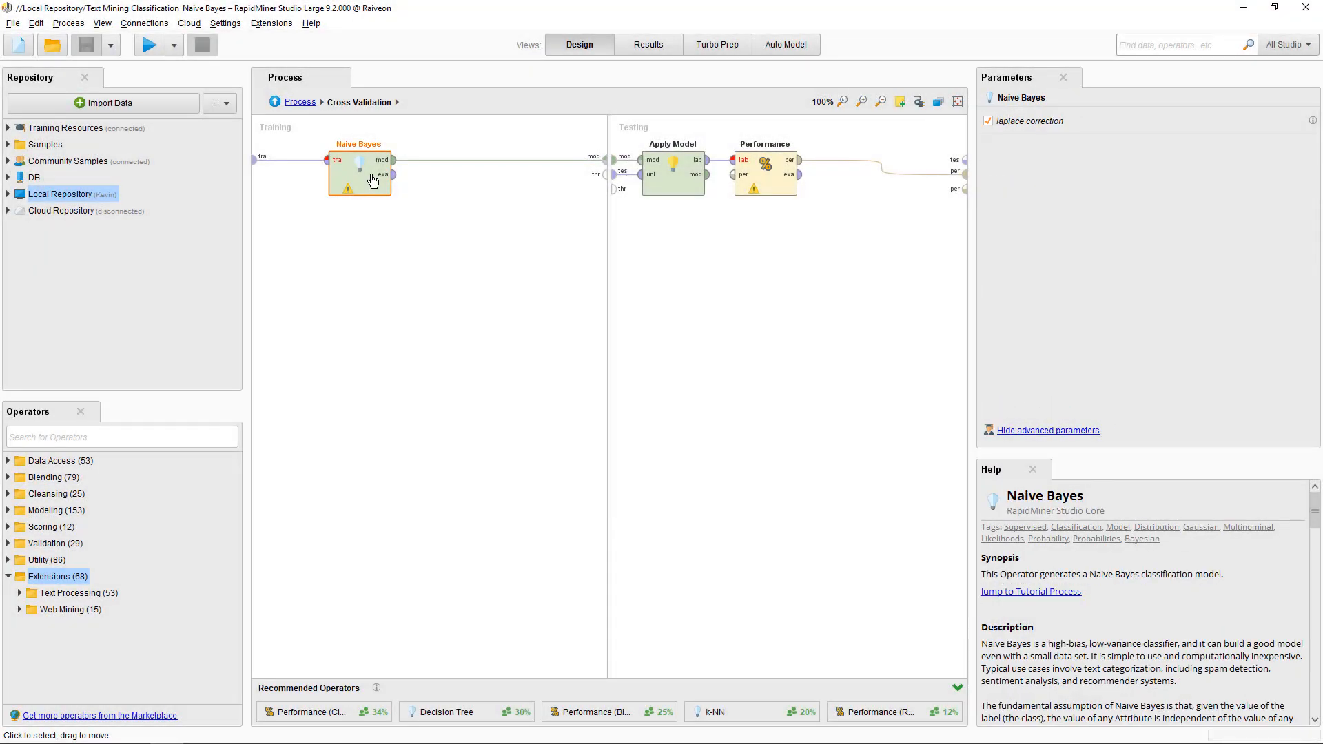
# - Run the Naive Bayes process and review its confusion matrix (74.39% ± 3.28% accuracy) and model summary
pyautogui.click(149, 48)
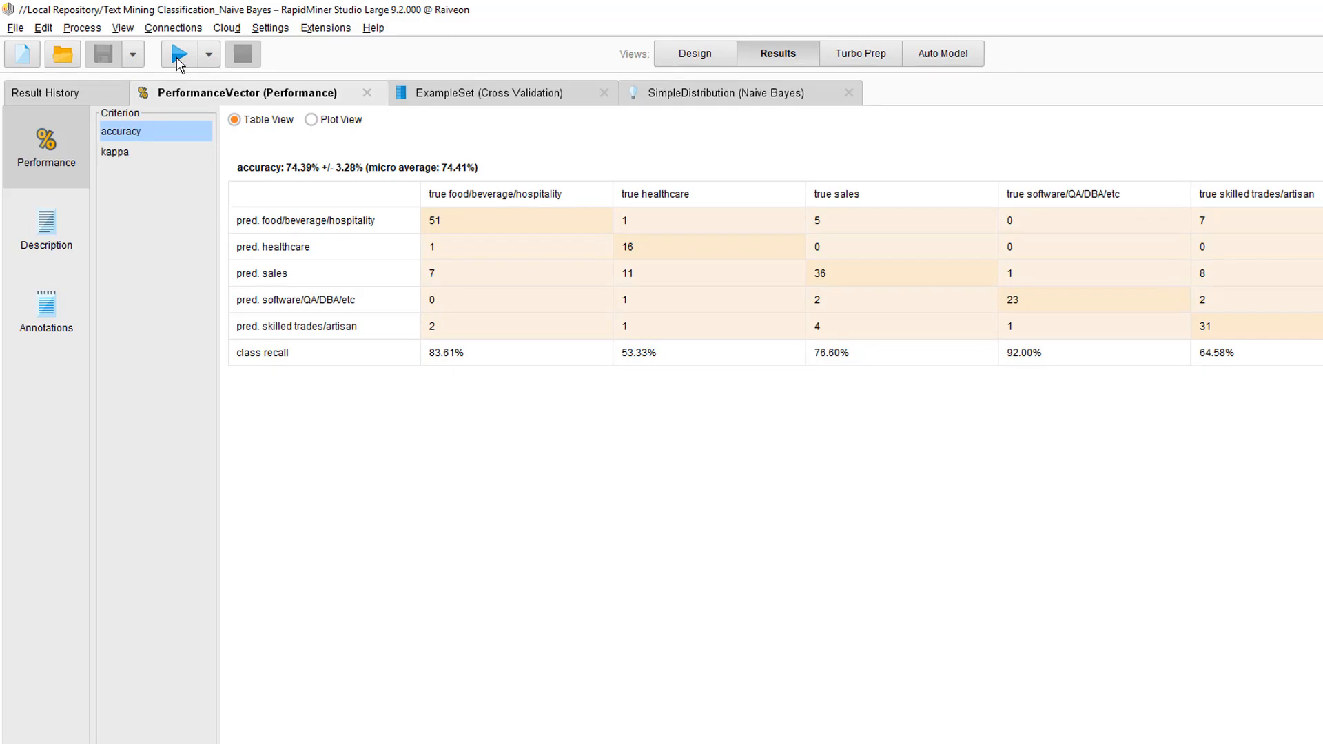
pyautogui.click(119, 102)
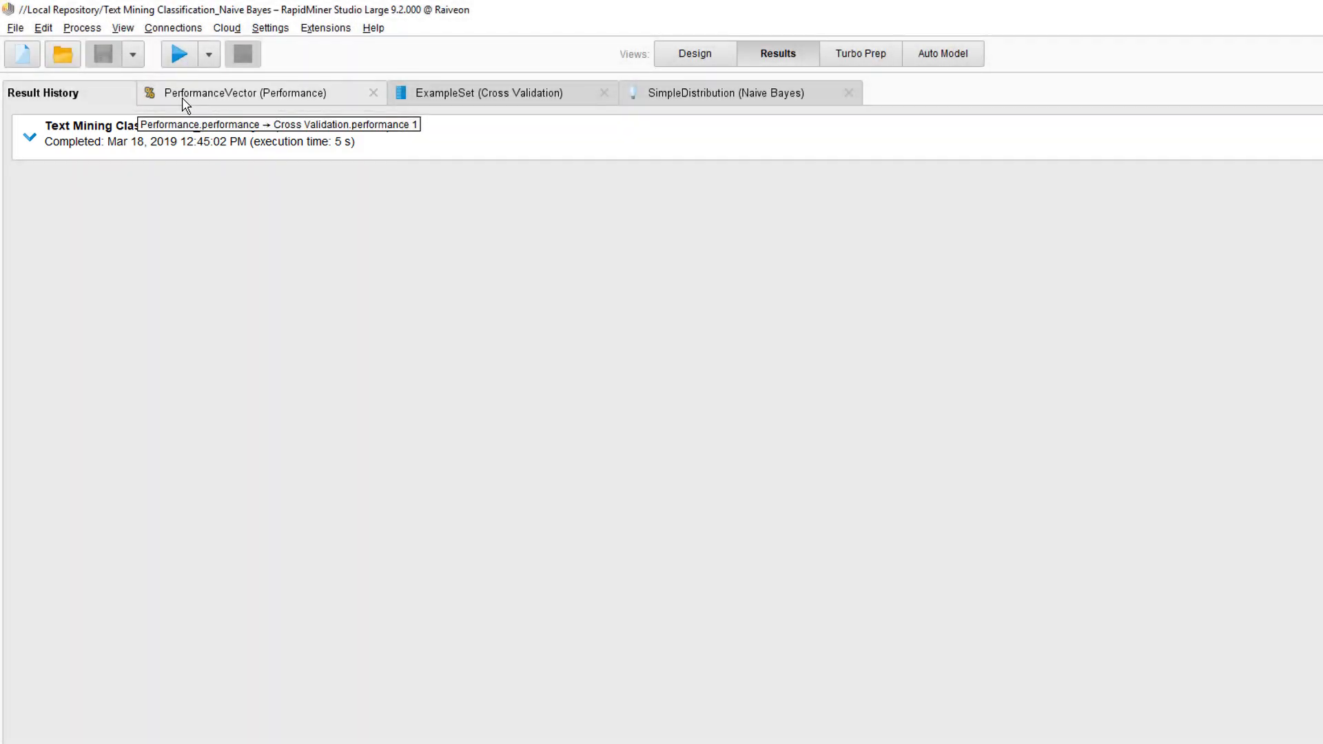
pyautogui.click(187, 103)
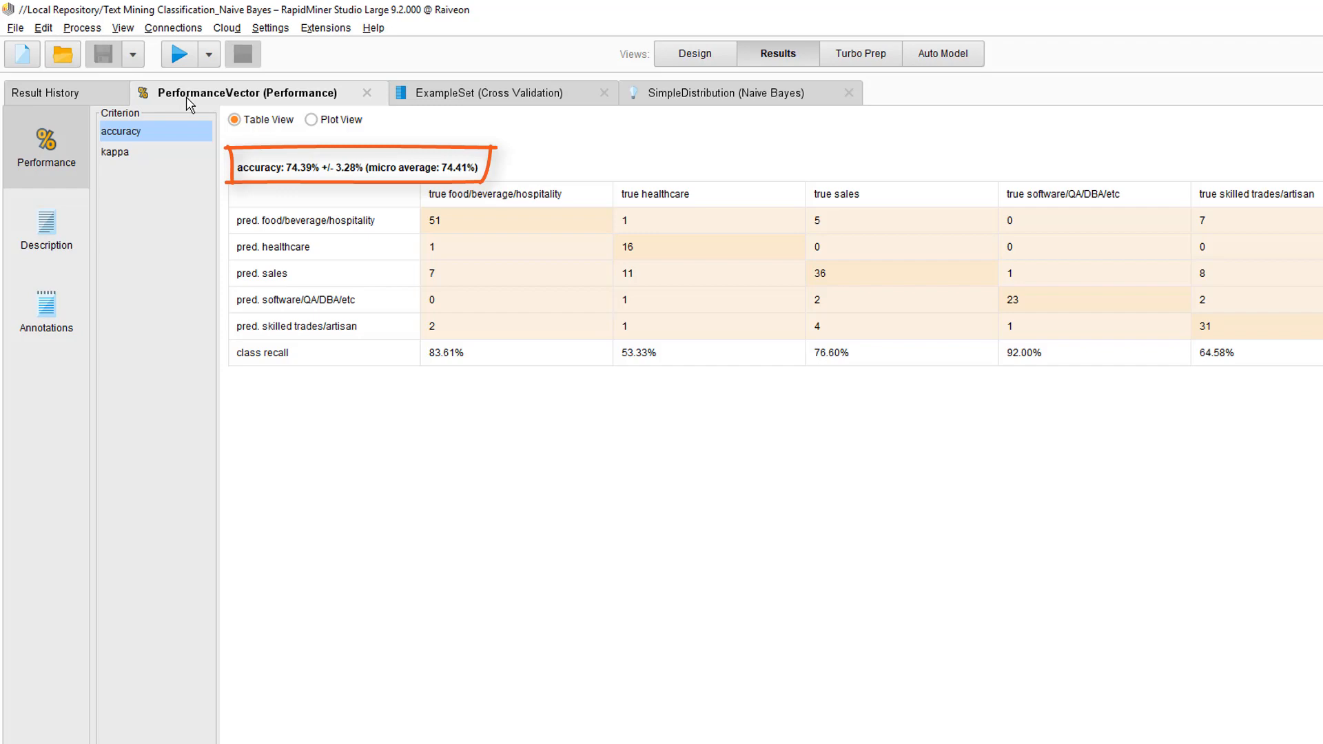
pyautogui.click(701, 95)
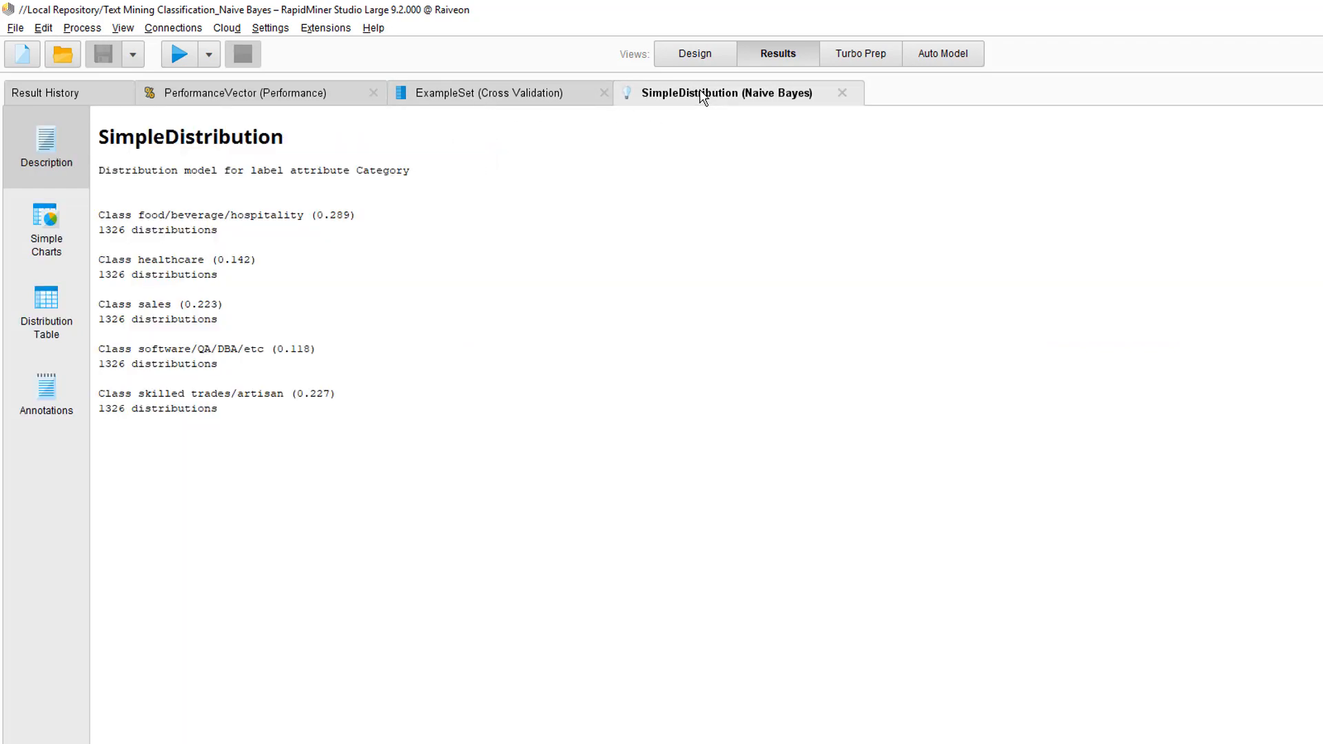
# - Show the Naive Bayes distribution table, ranking words descending by food, then healthcare, then sales
pyautogui.click(62, 313)
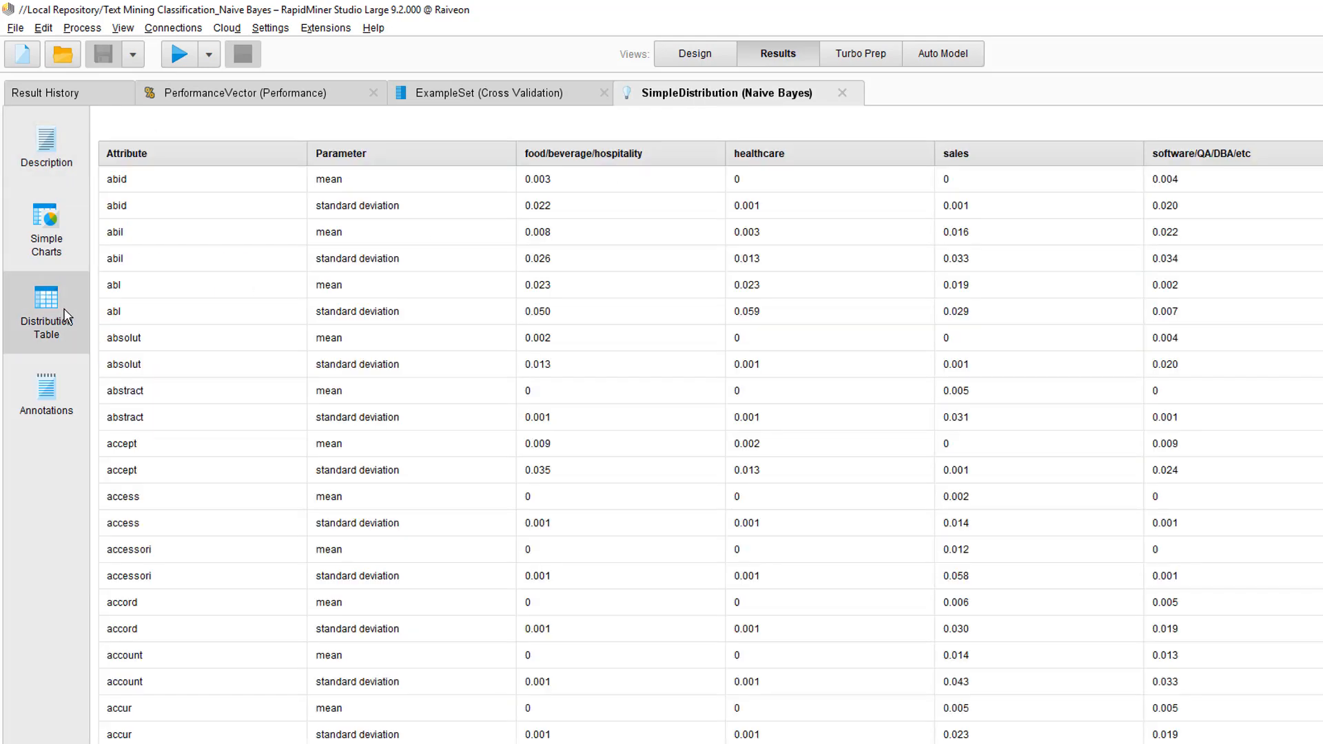
pyautogui.click(596, 153)
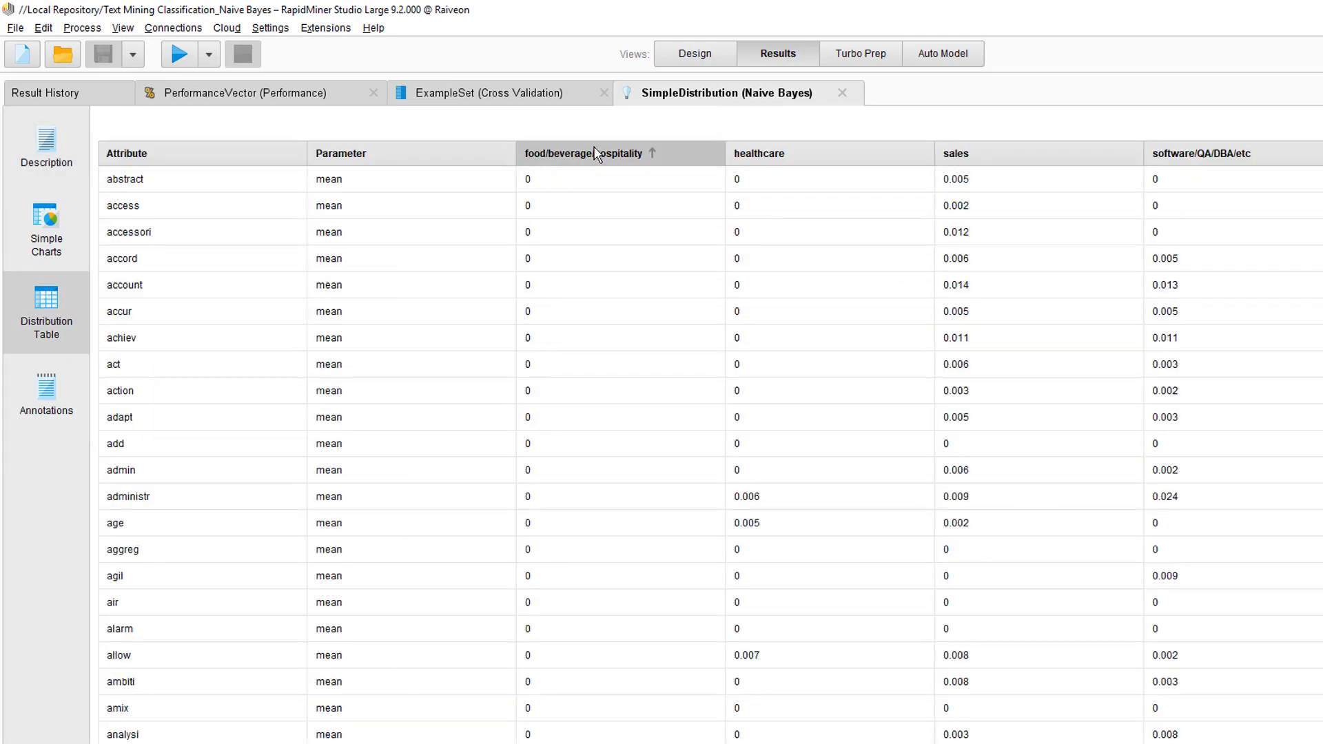
pyautogui.click(596, 153)
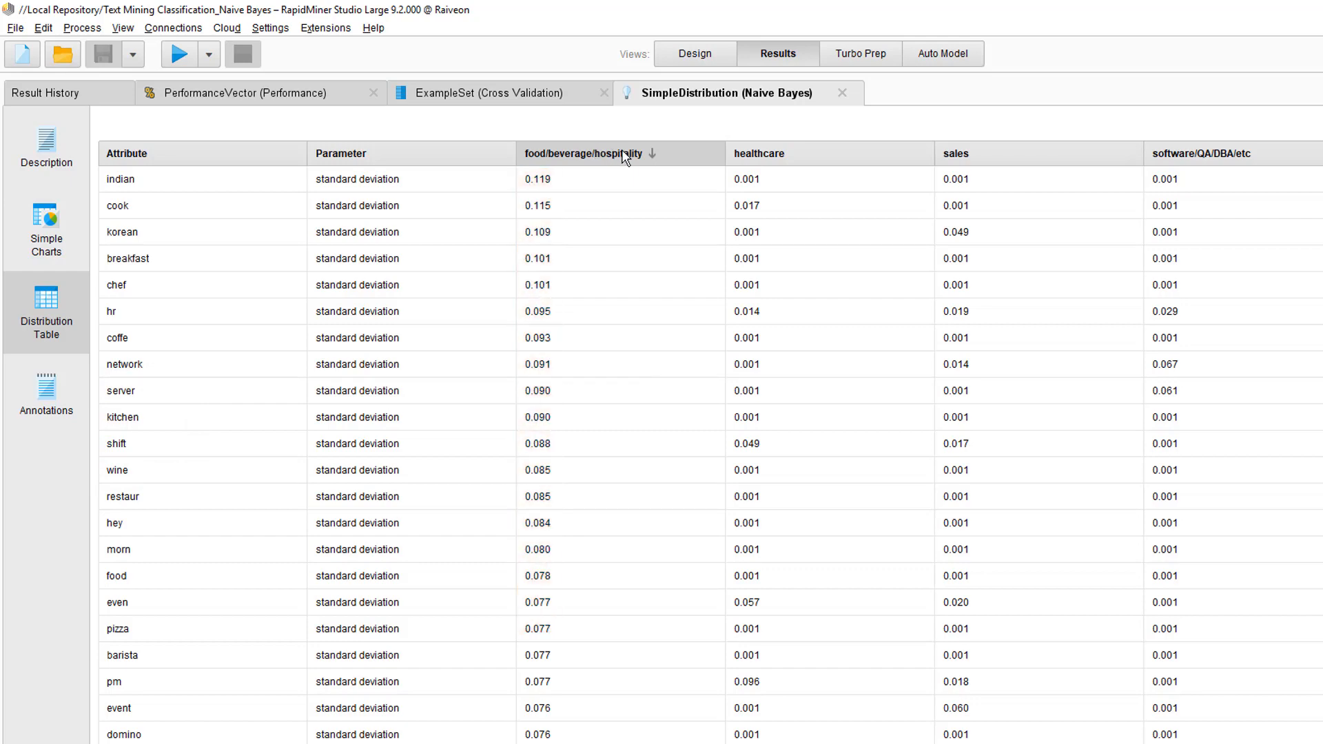
pyautogui.click(754, 156)
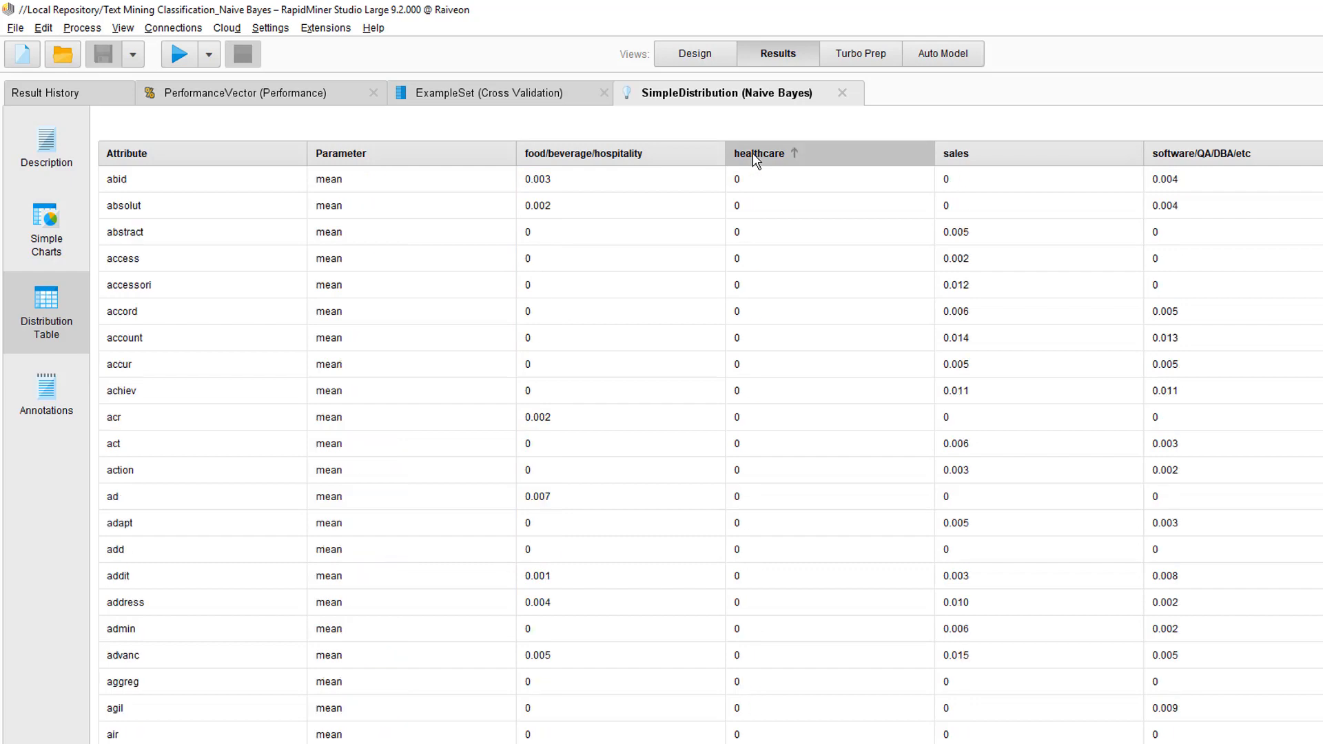
pyautogui.click(754, 156)
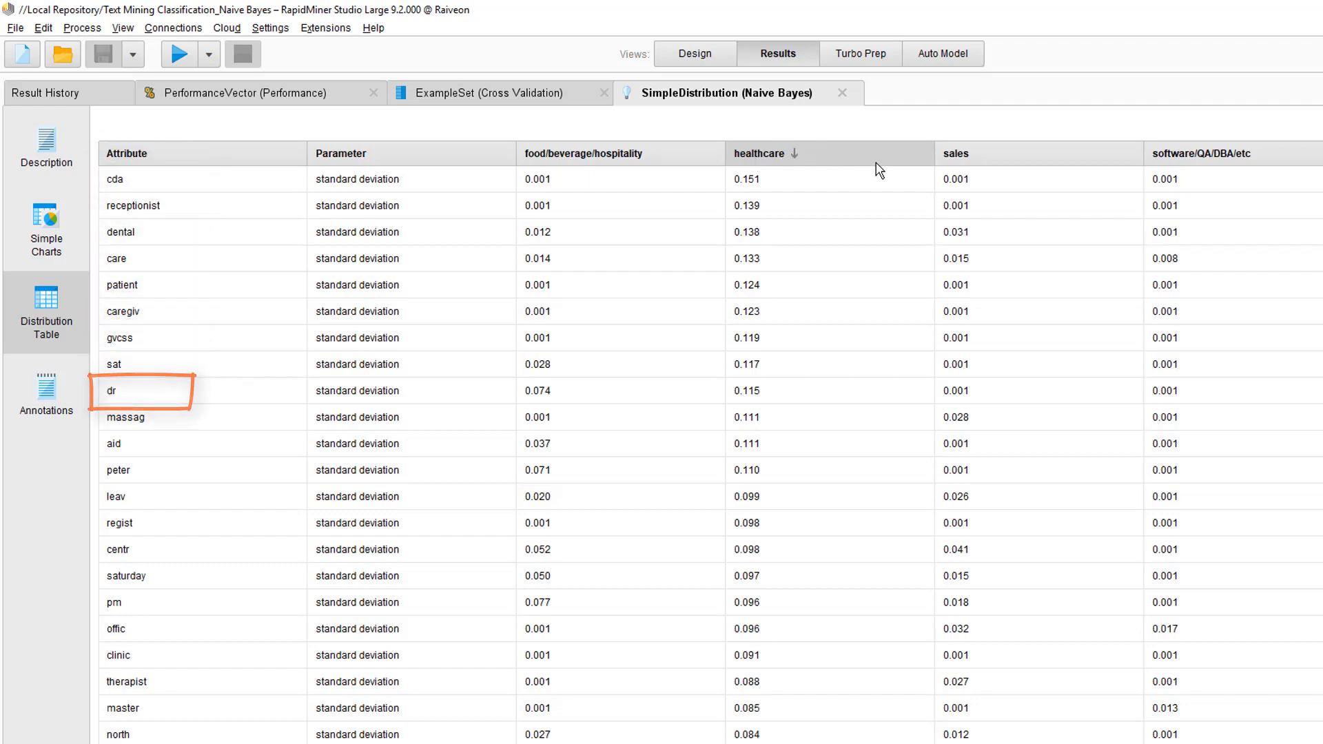
pyautogui.click(967, 163)
pyautogui.click(969, 160)
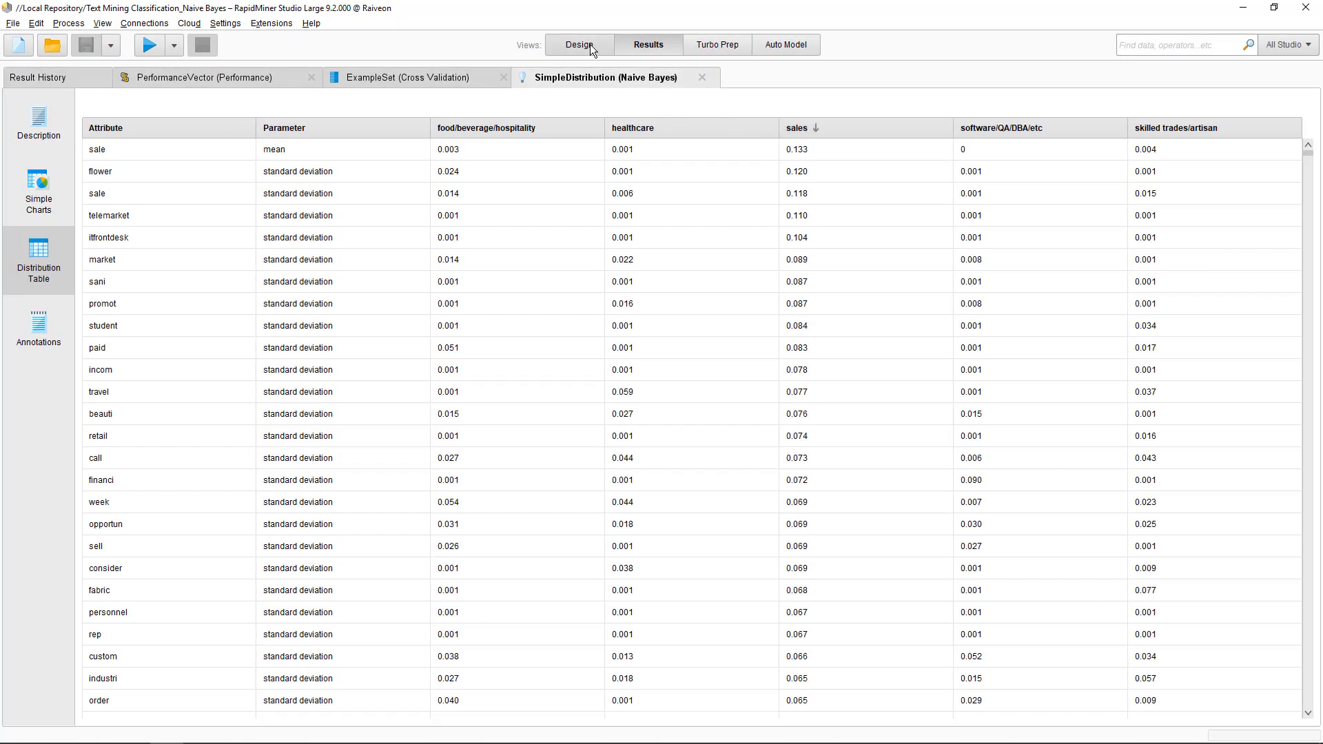
pyautogui.click(590, 45)
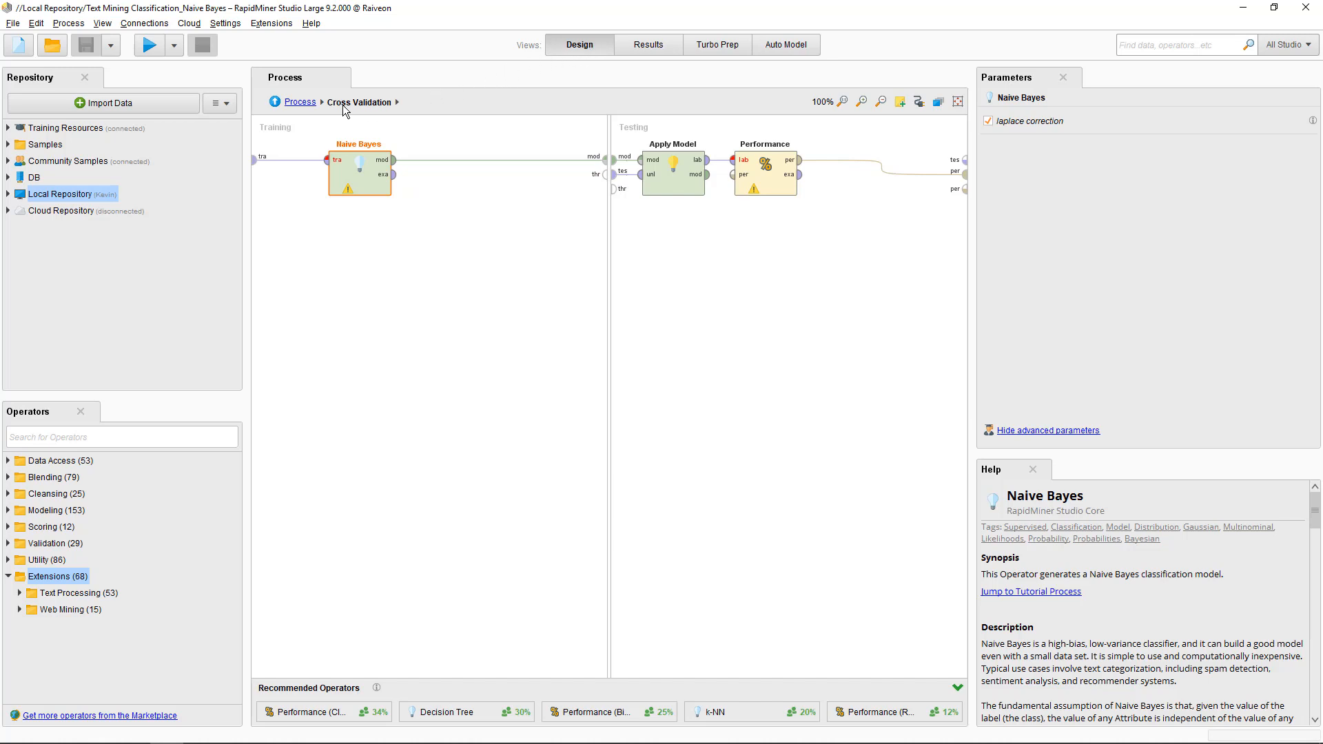
pyautogui.click(294, 102)
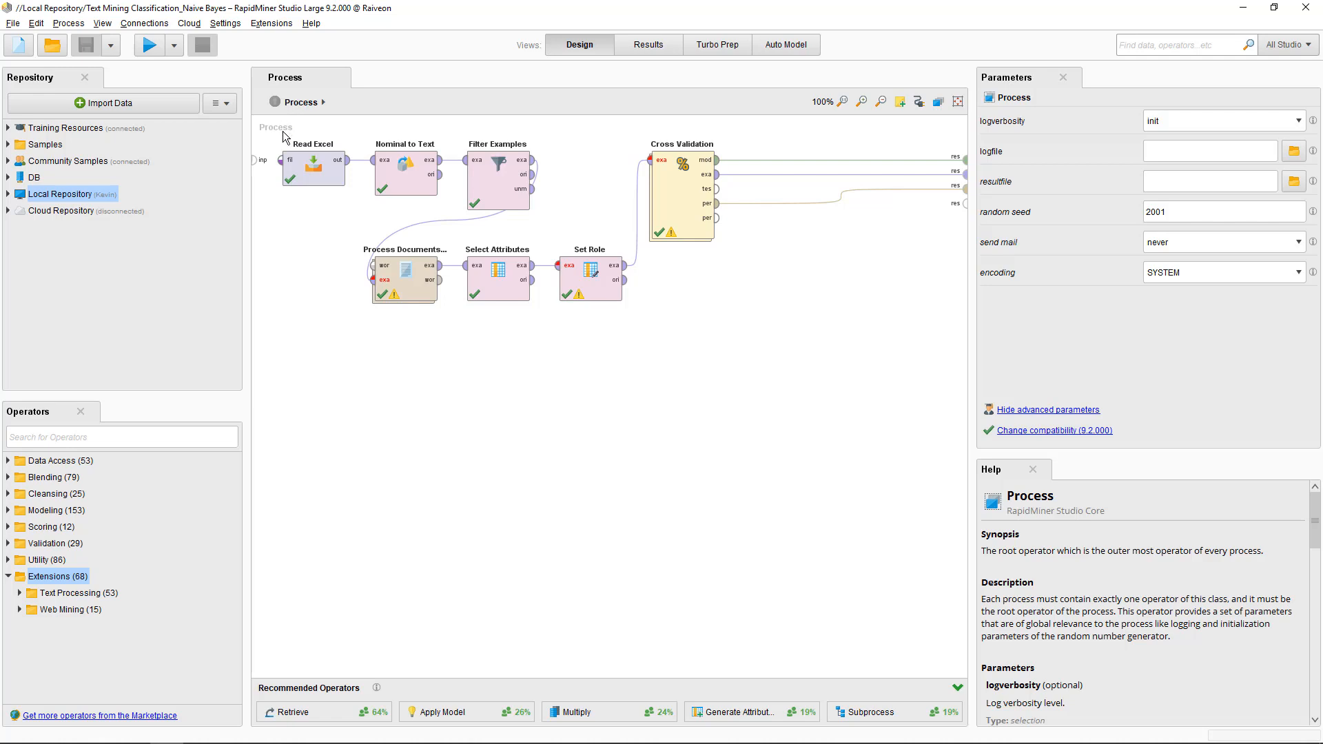
pyautogui.click(492, 185)
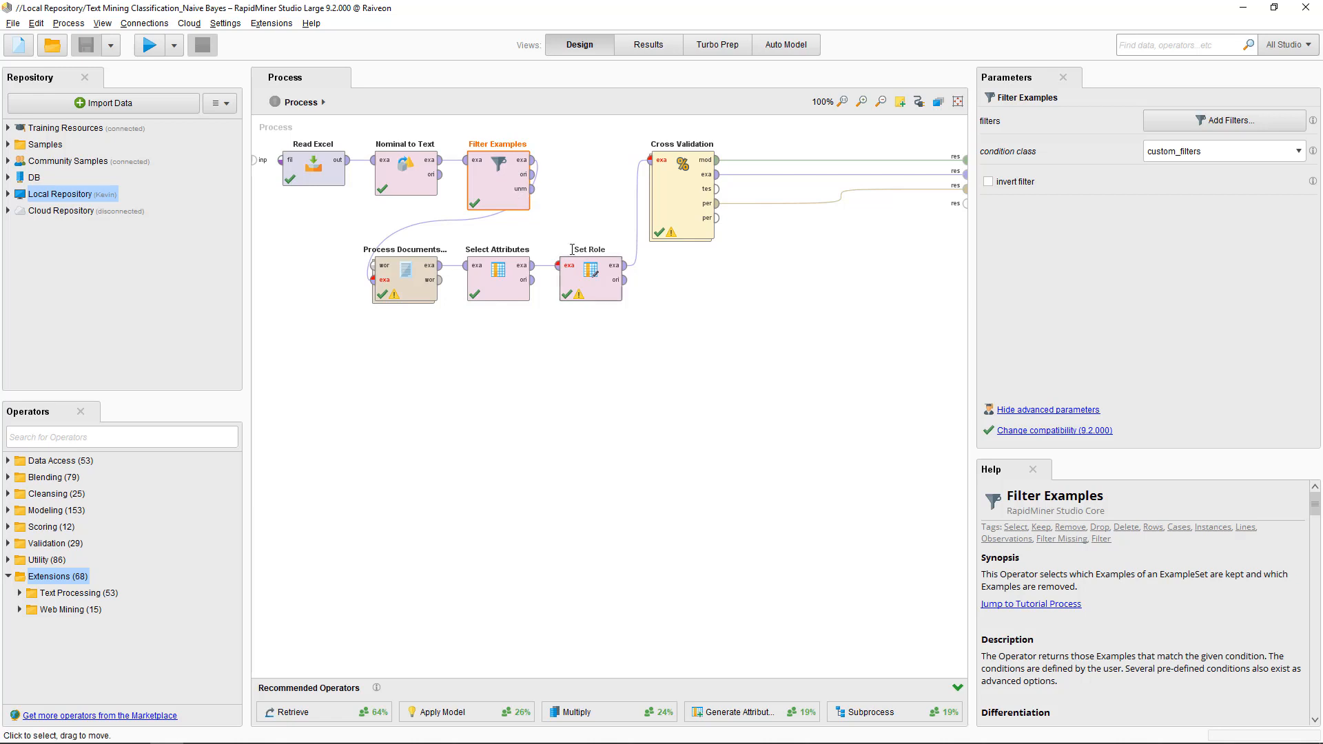
pyautogui.click(580, 282)
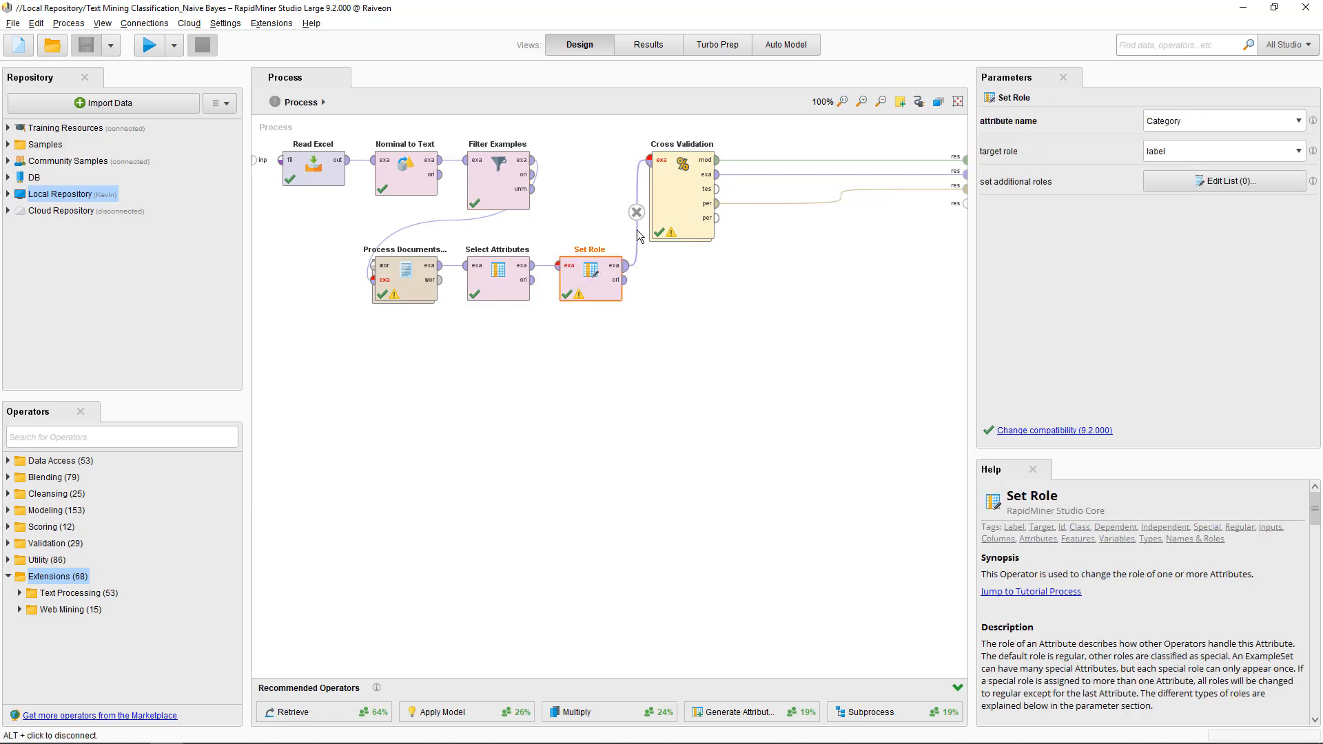
pyautogui.click(679, 213)
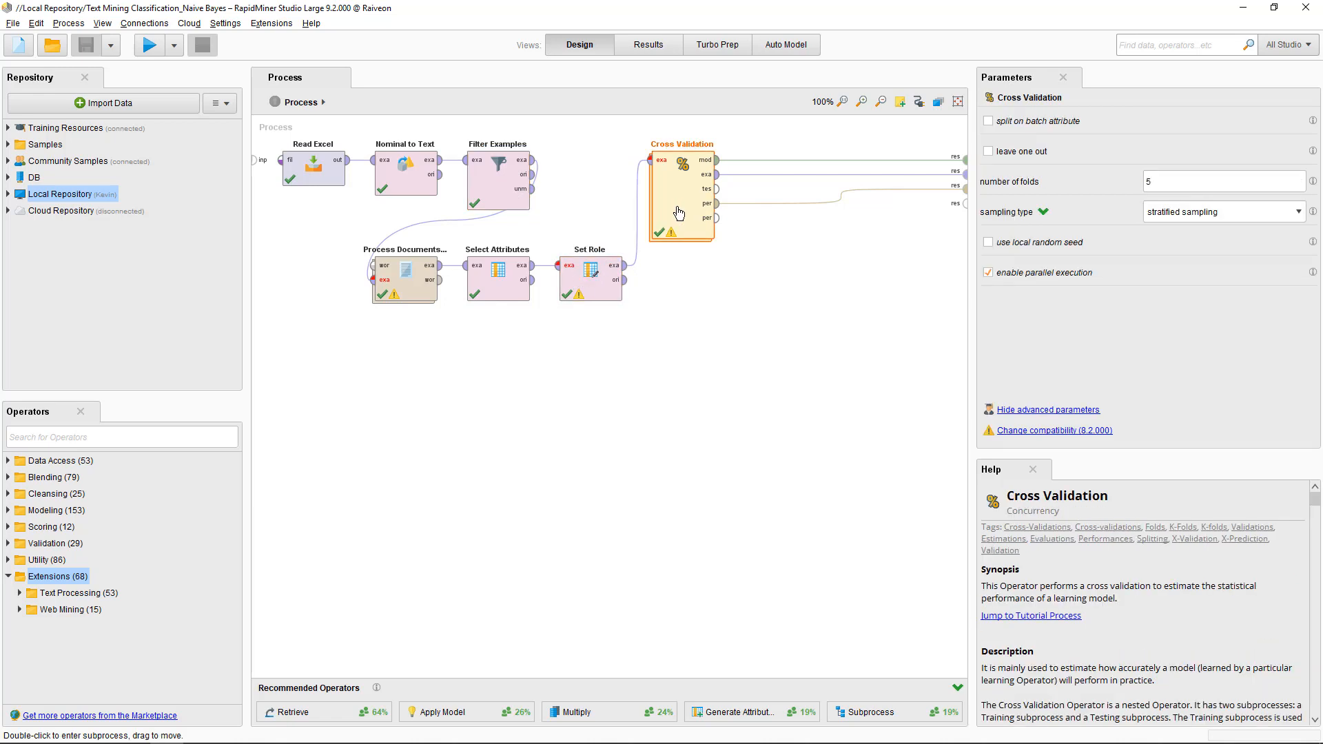
pyautogui.doubleClick(679, 213)
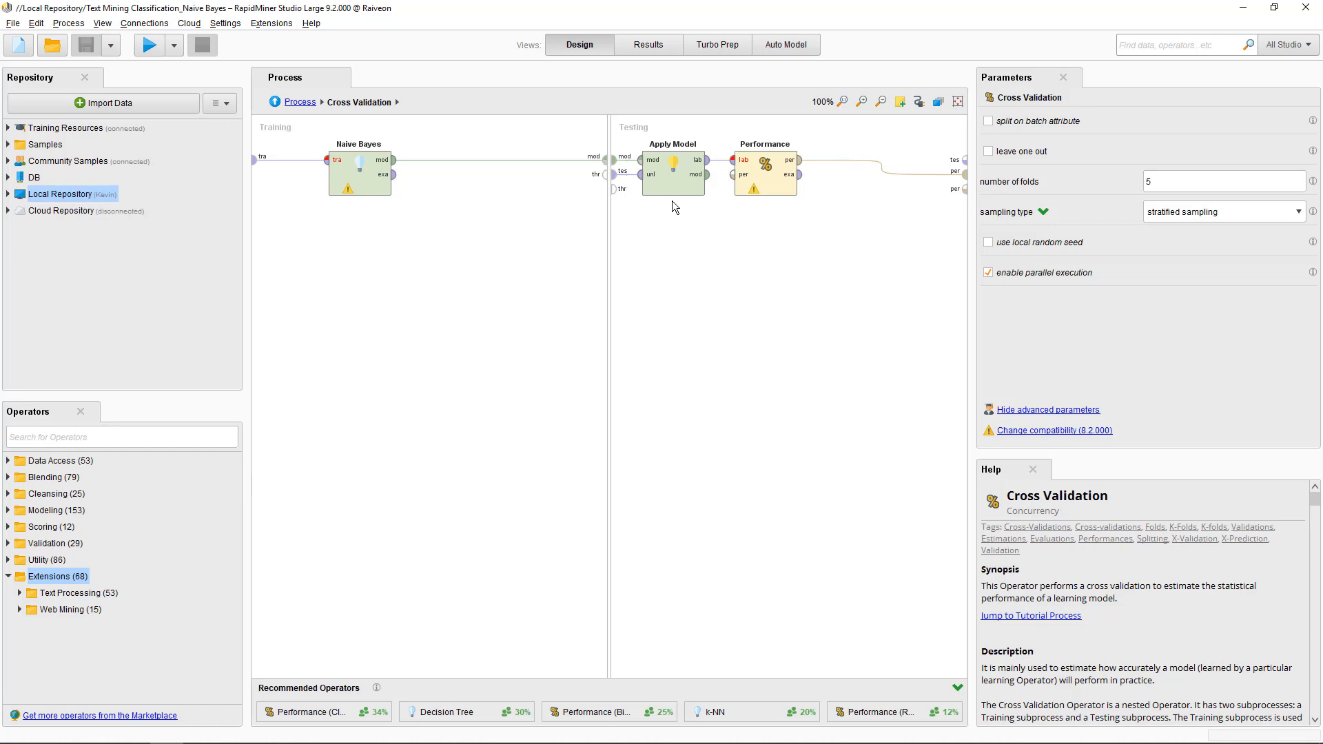
pyautogui.click(665, 45)
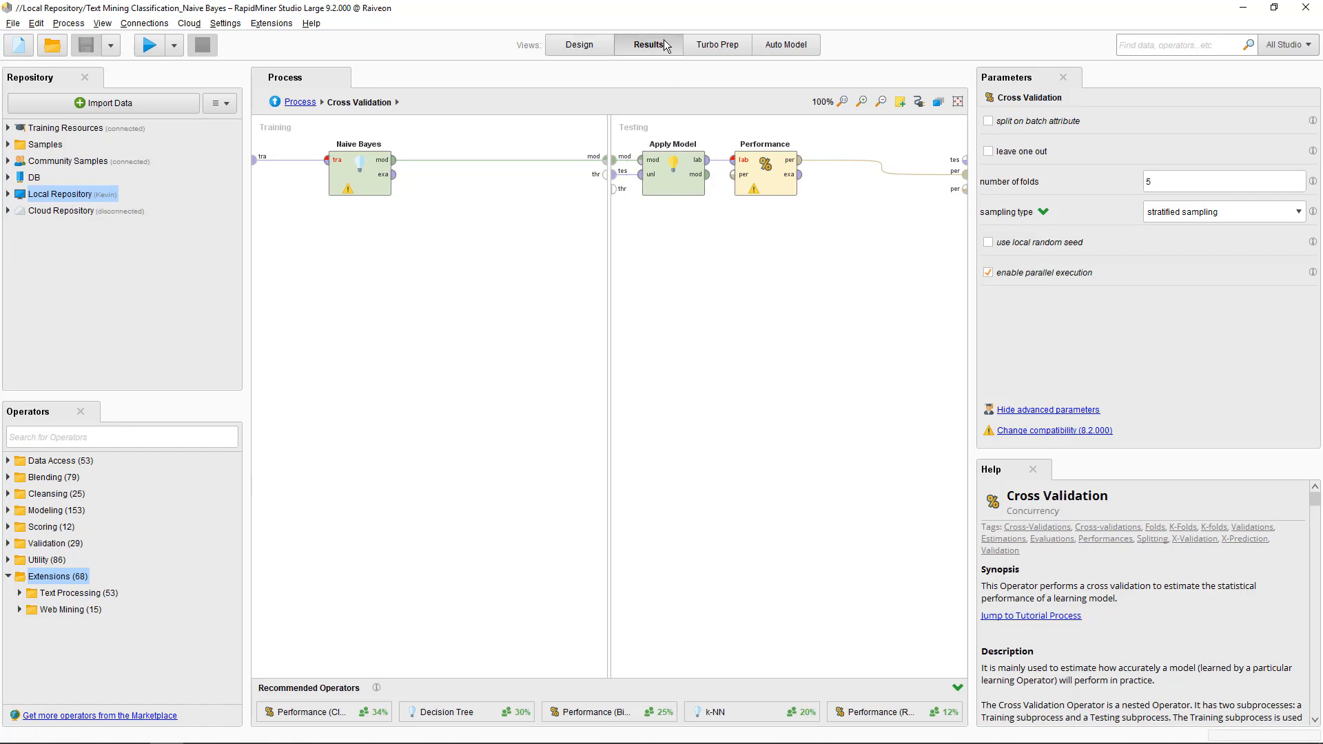